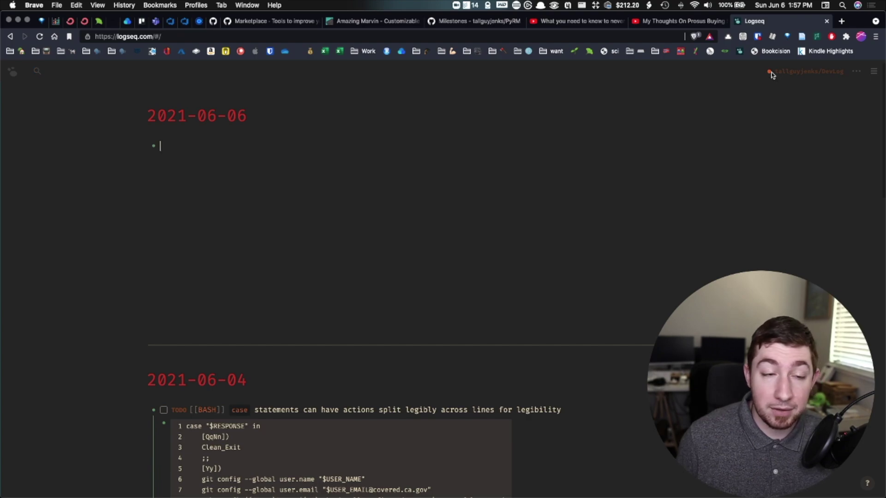
Start a TODO item in the 2021-06-06 journal entry with a page link reading "regular"
mouse_move(769, 71)
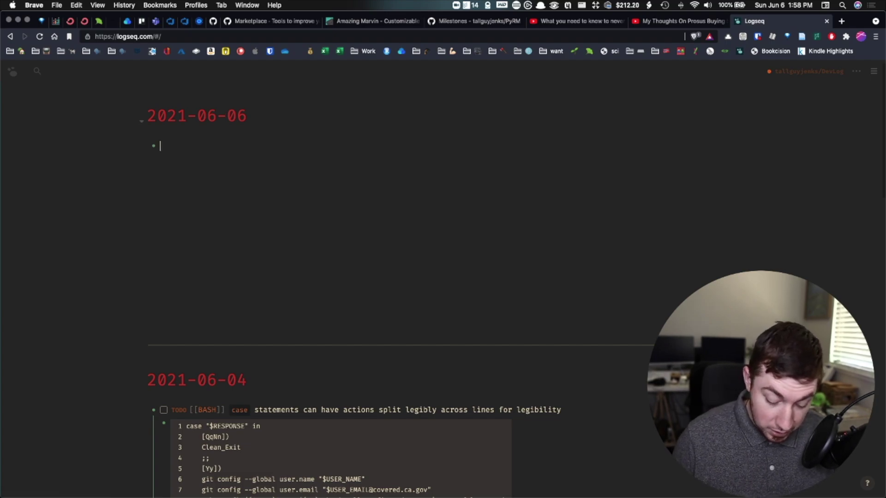
type("/todo")
key("Return")
type("[[re")
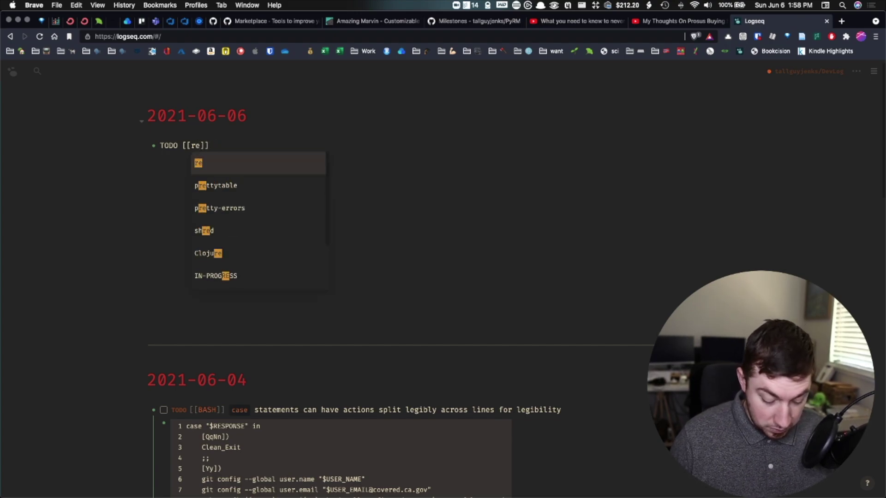
type("gular")
Capitalise the first letter of the page link in the new TODO so it reads "Regular"
key("Left")
key("Left")
key("Left")
key("Left")
key("Left")
key("Left")
key("Left")
key("Delete")
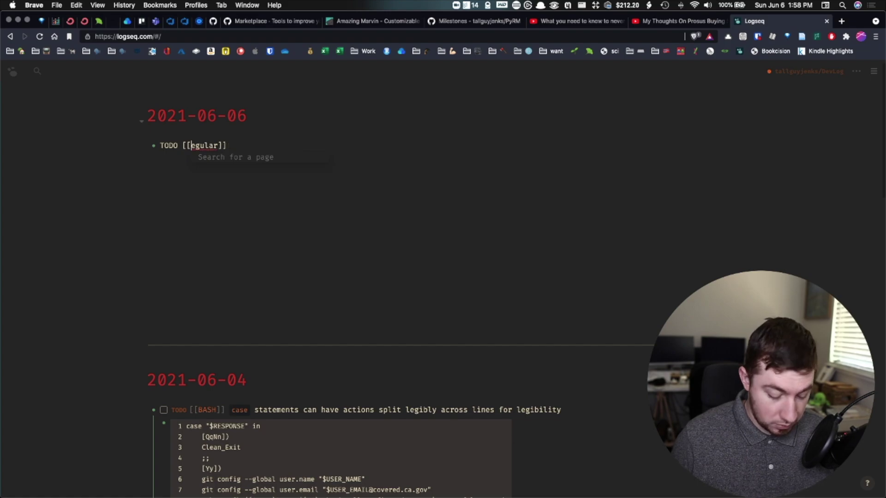
type("R")
Complete the TODO's page link as [[Regular Expressions]] and continue writing after it
key("Right")
key("Right")
key("Right")
key("Right")
key("Right")
key("Right")
type("Expressions")
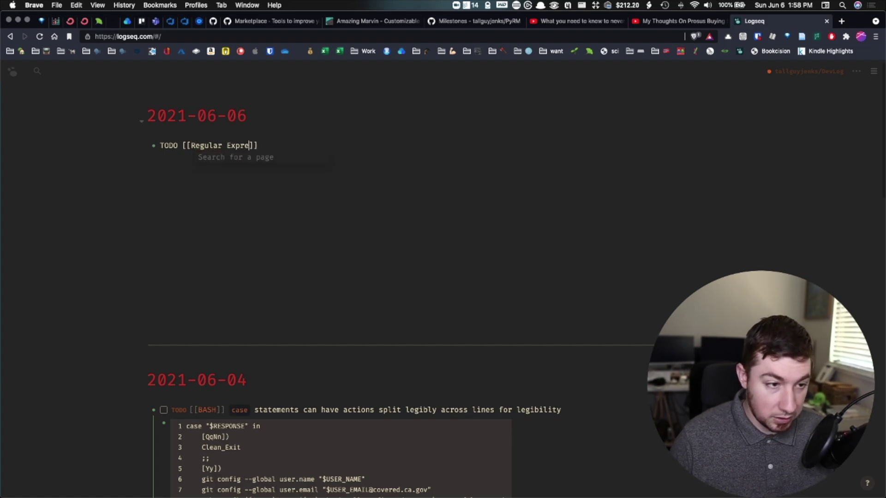
key("Right")
key("Right")
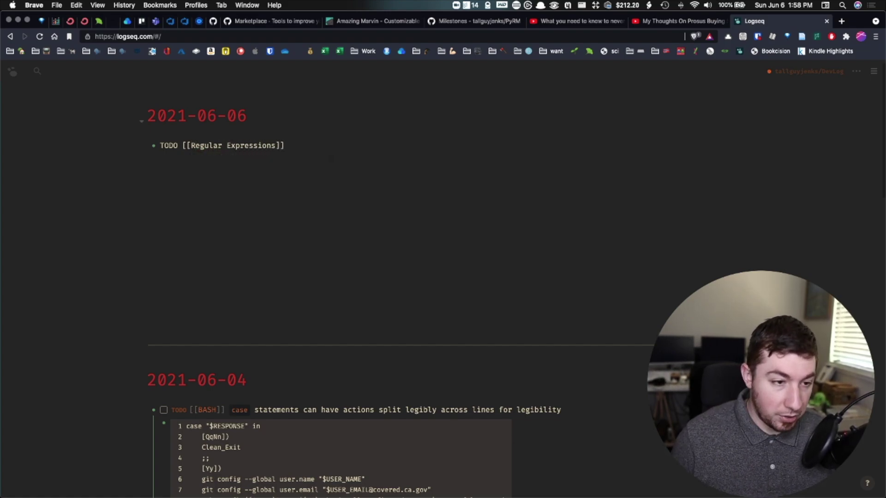
key("alt+space")
type("e r")
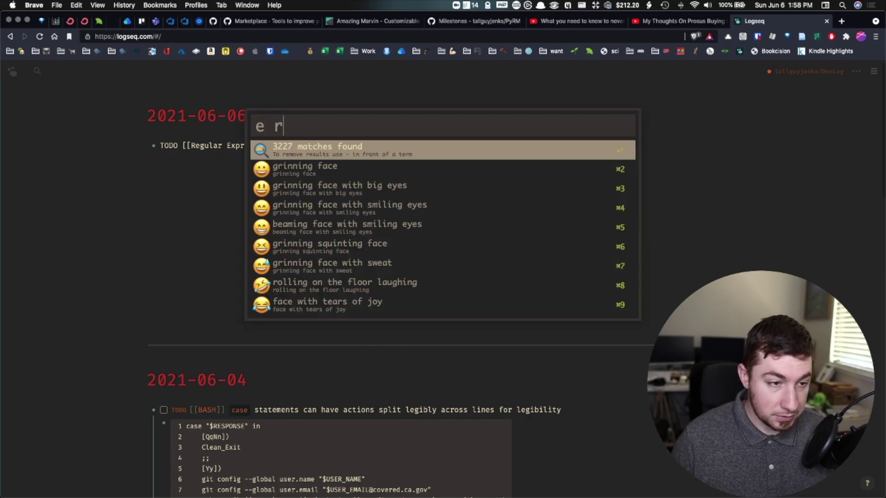
key("BackSpace")
key("BackSpace")
key("BackSpace")
type("cb r")
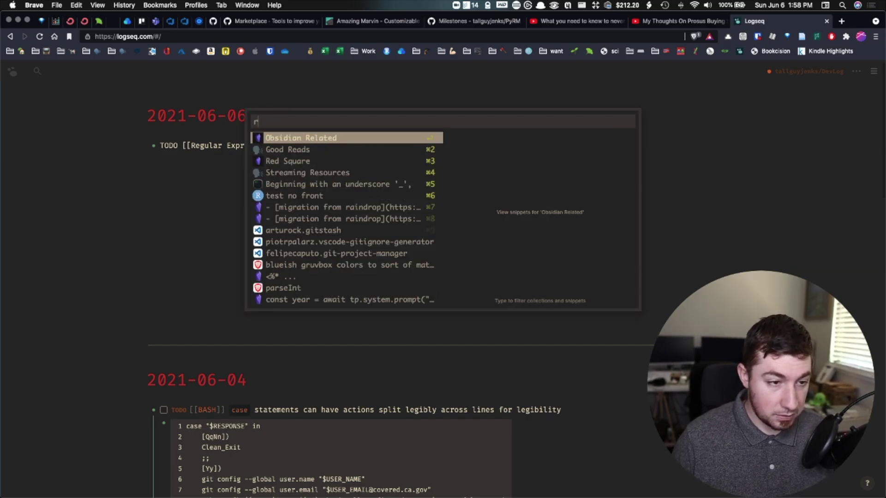
type("ed")
key("Down")
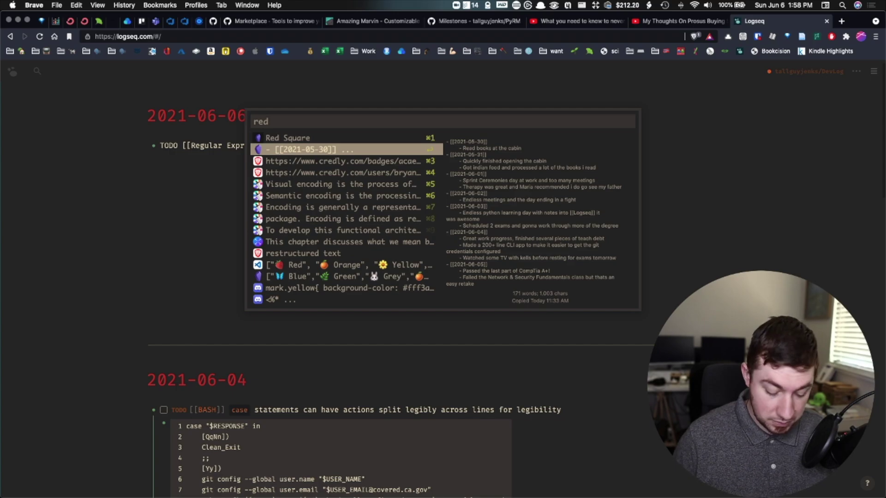
type("g")
key("BackSpace")
key("BackSpace")
type("ge")
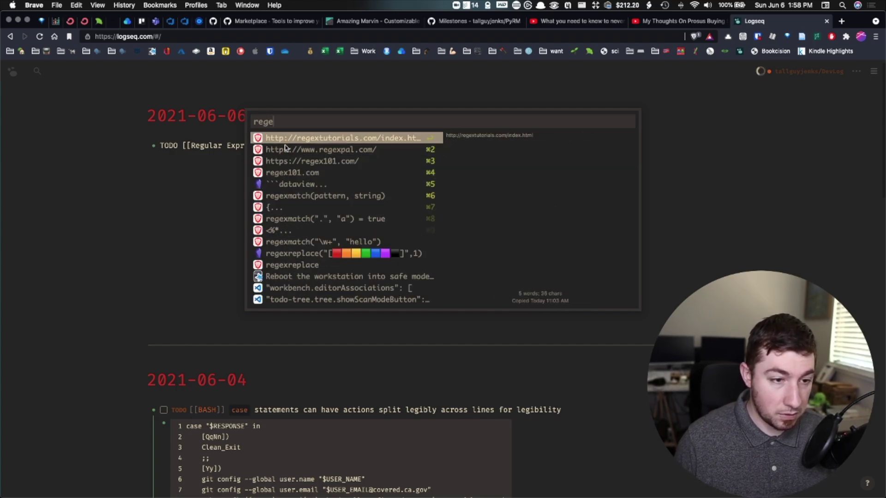
left_click(285, 141)
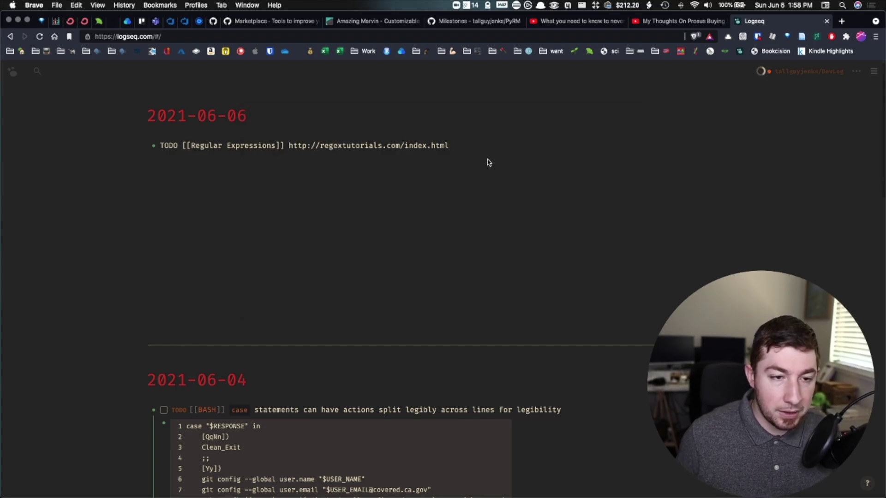
Finish the TODO entry with a new empty bullet below it and push the journal changes to the Git repository
key("Return")
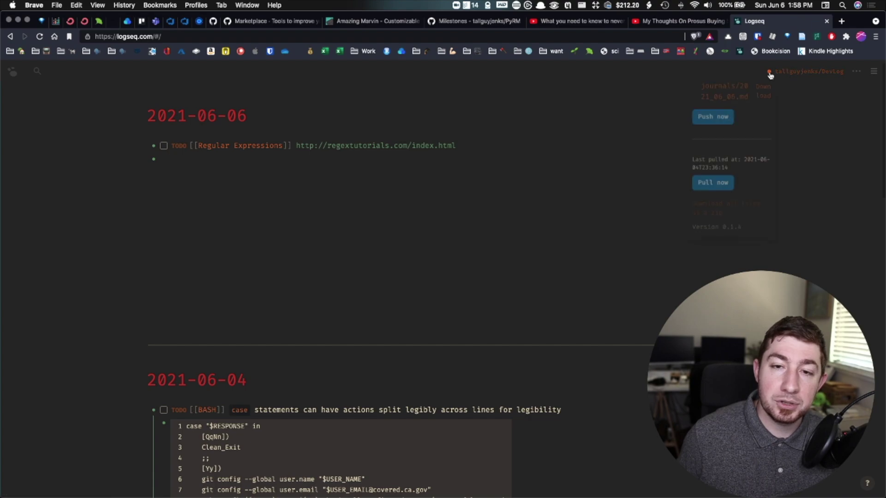
left_click(710, 118)
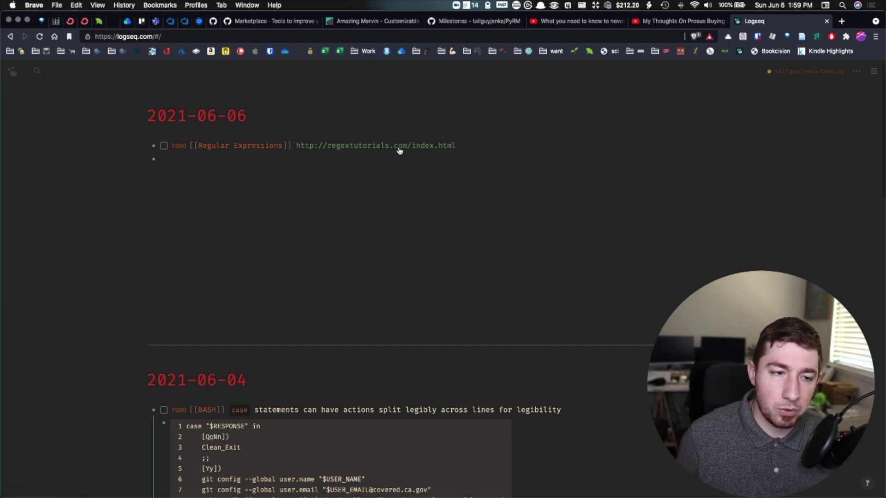
Look through the earlier daily journal entries down to 2021-05-25 and return to the 2021-06-06 entry
scroll(421, 133, "down", 5)
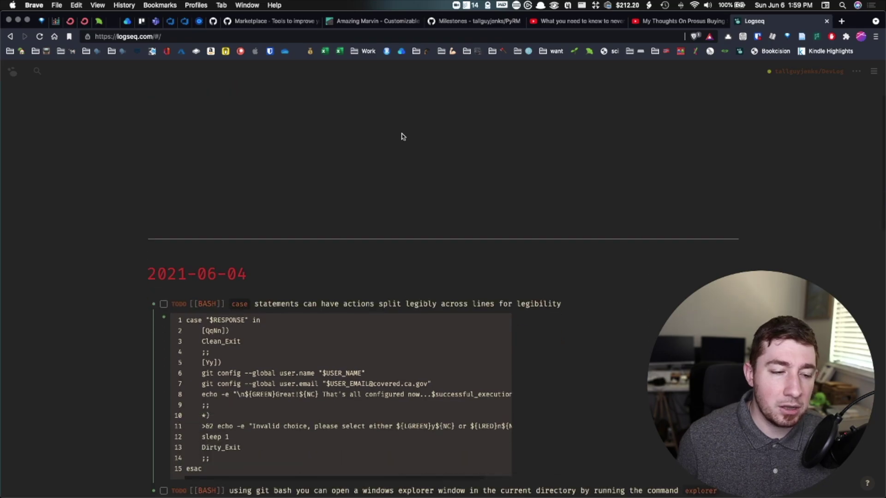
scroll(446, 116, "down", 20)
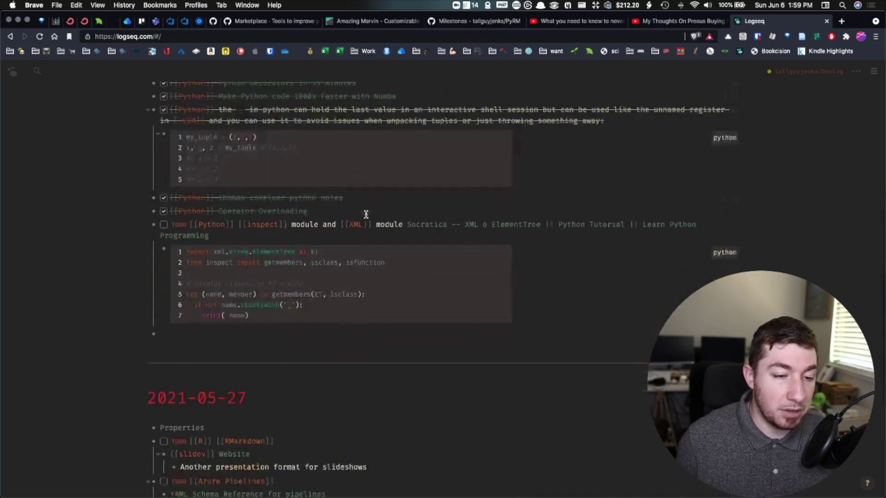
scroll(252, 251, "down", 7)
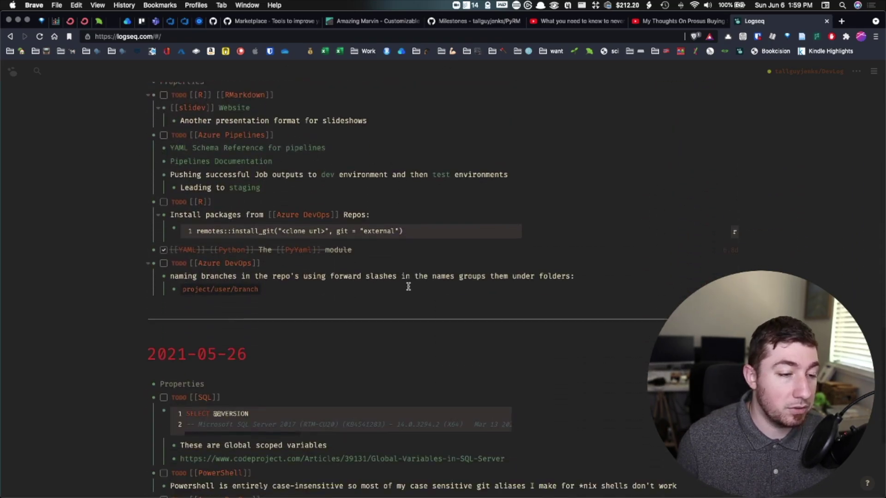
scroll(362, 217, "down", 6)
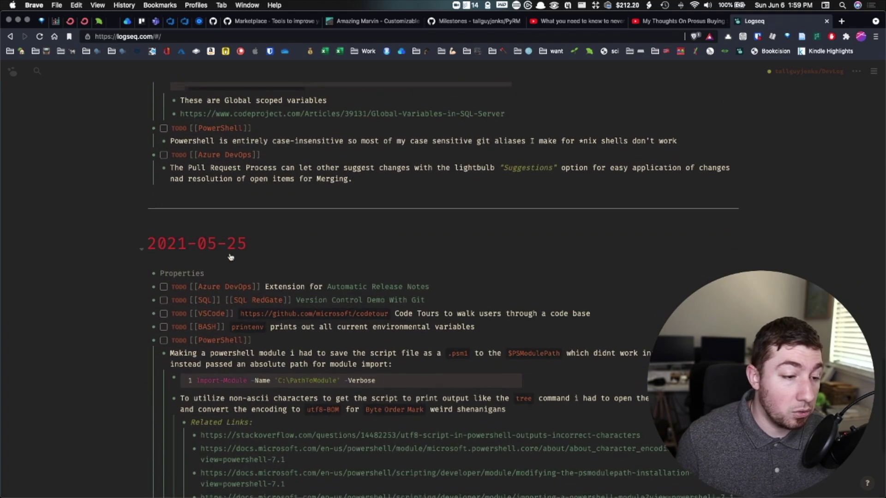
scroll(394, 208, "down", 3)
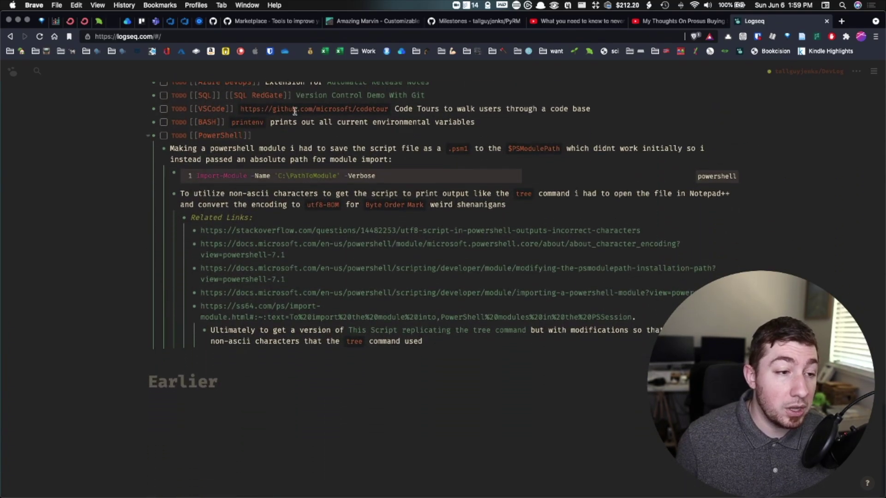
scroll(385, 307, "down", 3)
scroll(283, 293, "up", 20)
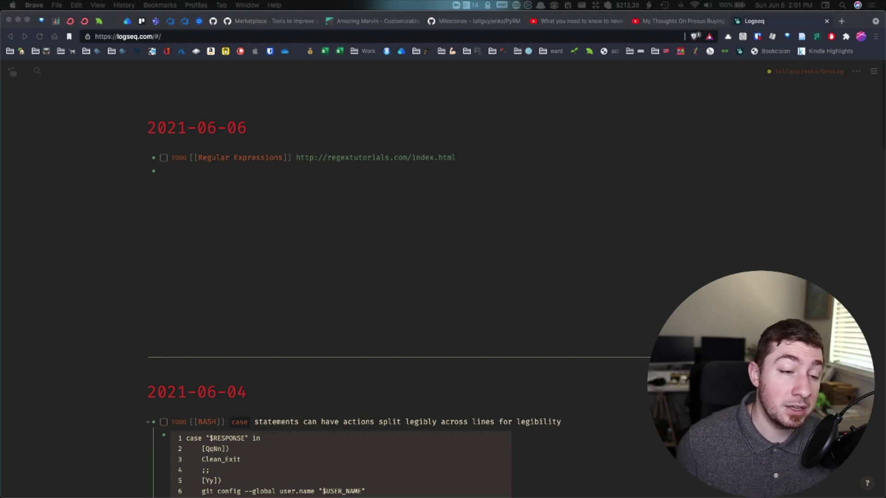
scroll(426, 188, "down", 15)
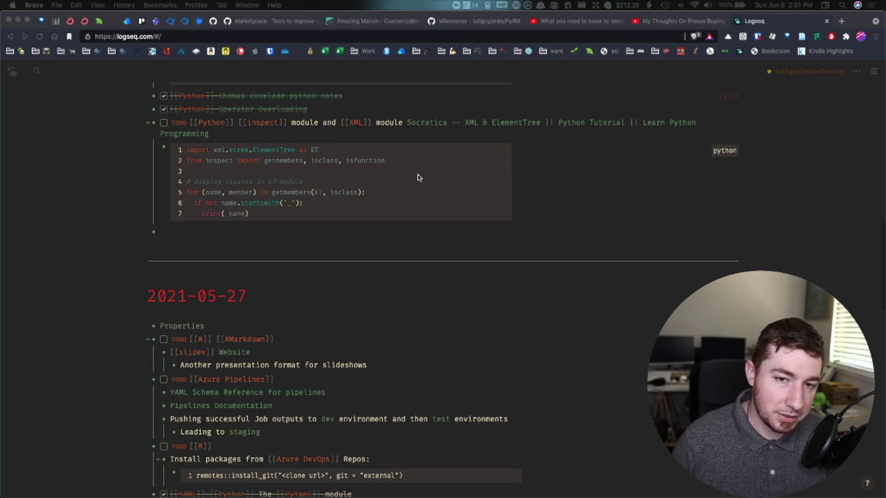
scroll(419, 177, "up", 15)
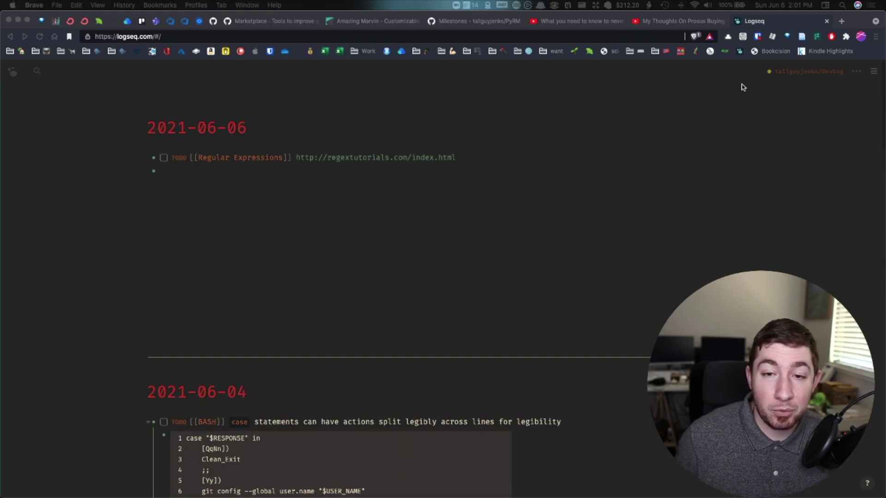
Search the graph for "config" and open the logseq/config.edn file
left_click(465, 198)
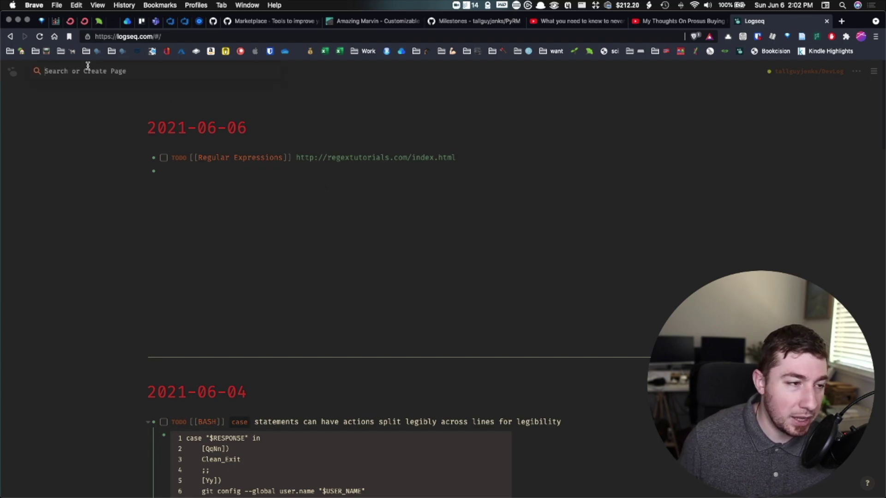
left_click(97, 69)
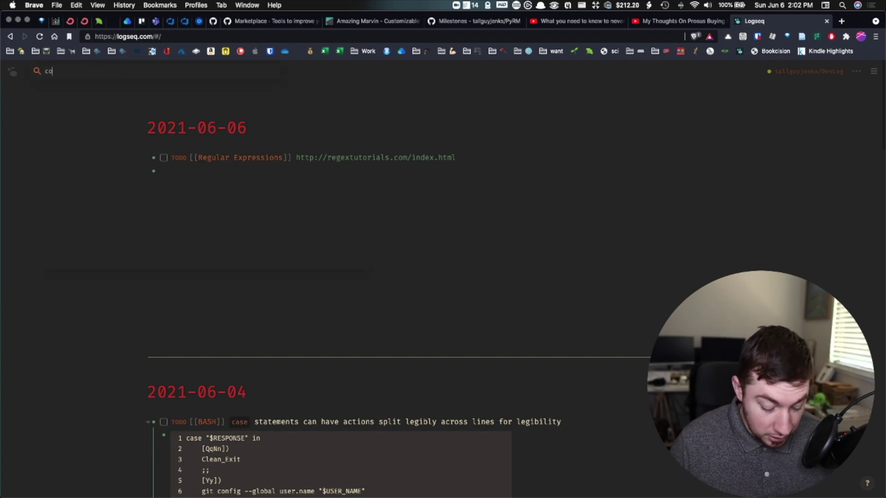
type("config")
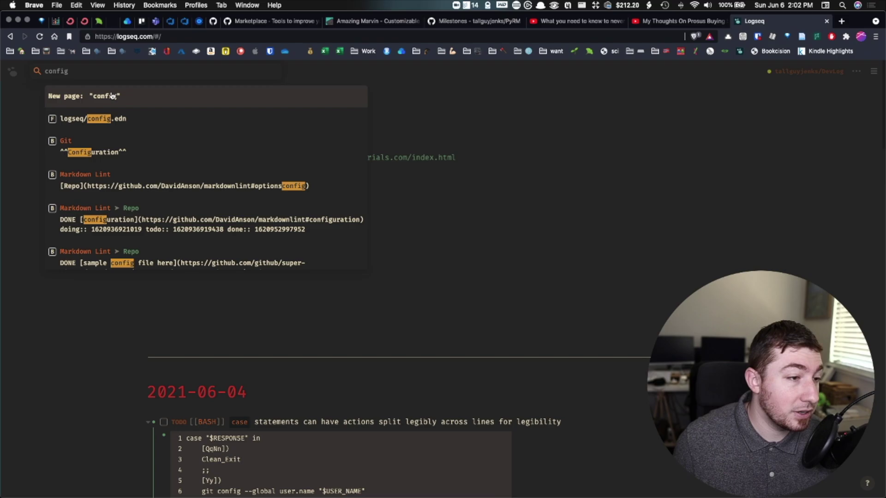
left_click(127, 123)
Examine the Git sync settings, default journal queries, custom commands and macros in logseq/config.edn
scroll(249, 182, "down", 5)
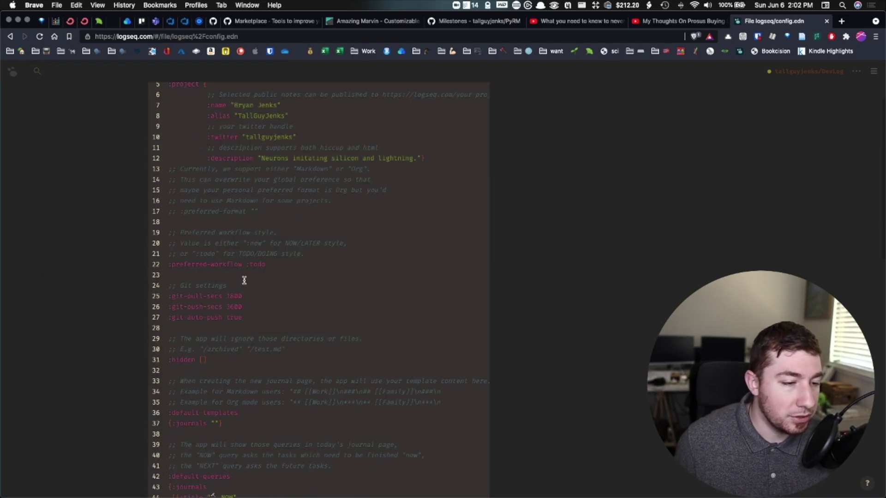
left_click_drag(213, 280, 247, 279)
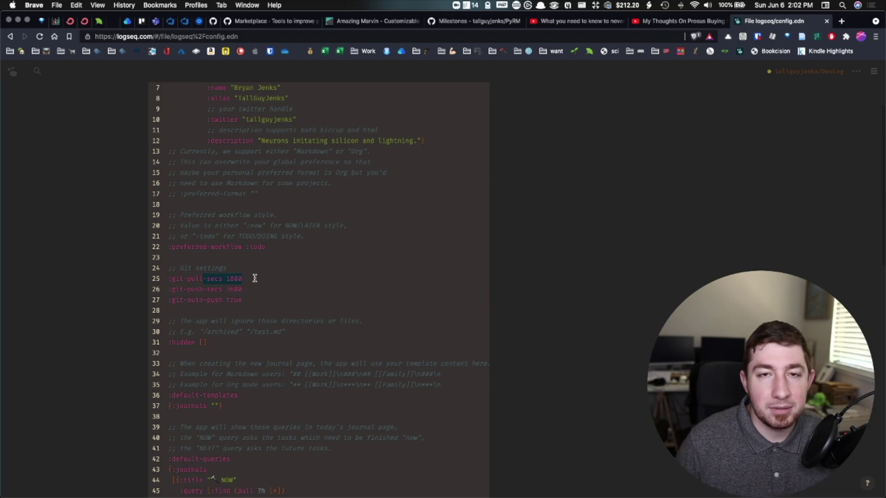
scroll(262, 251, "up", 3)
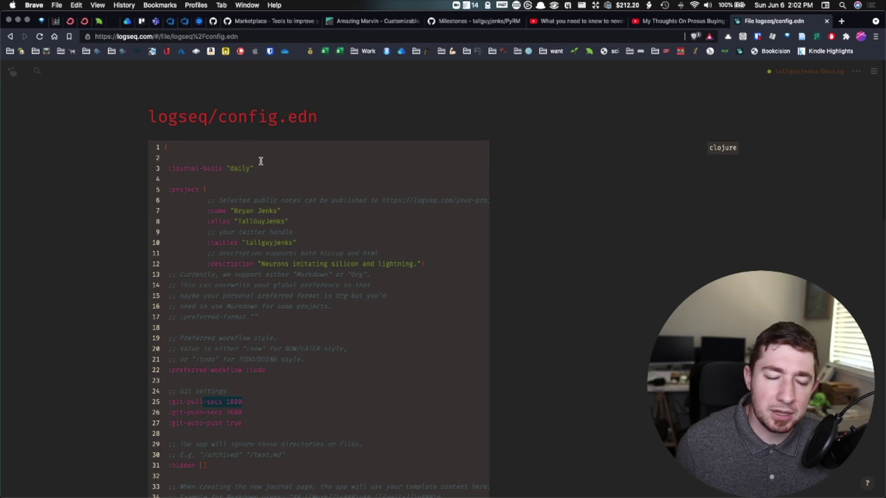
scroll(304, 193, "down", 6)
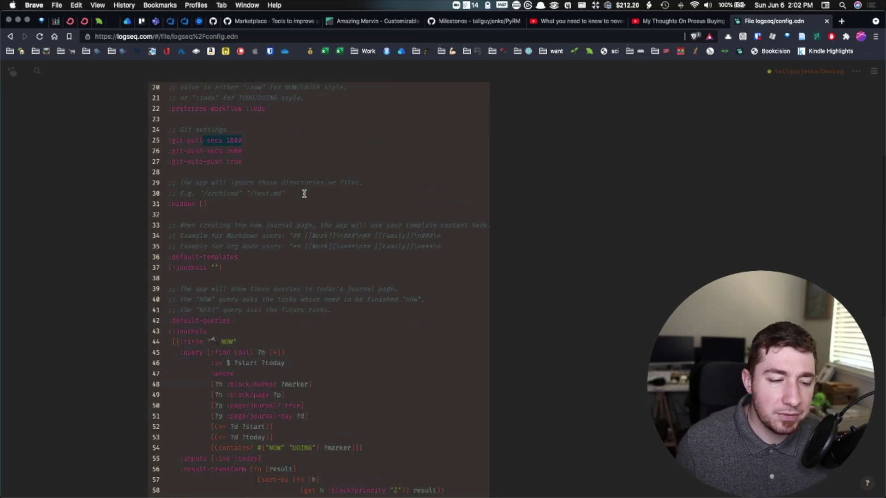
scroll(304, 193, "down", 2)
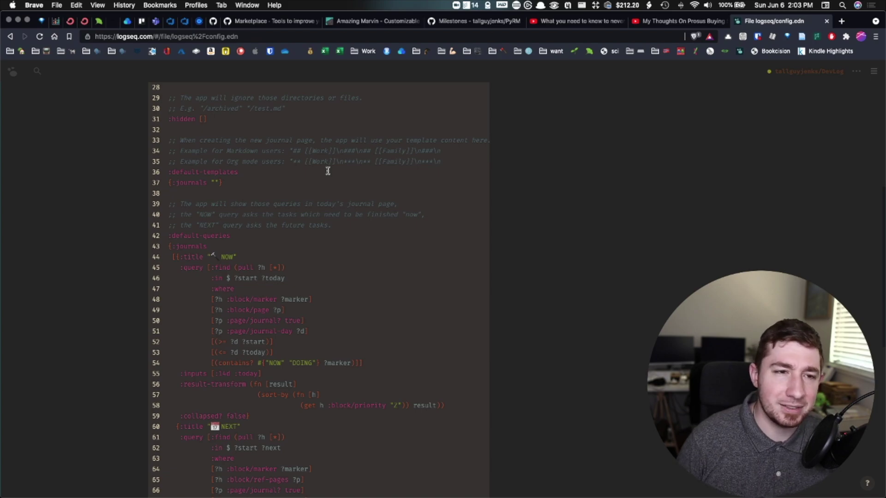
scroll(328, 171, "down", 10)
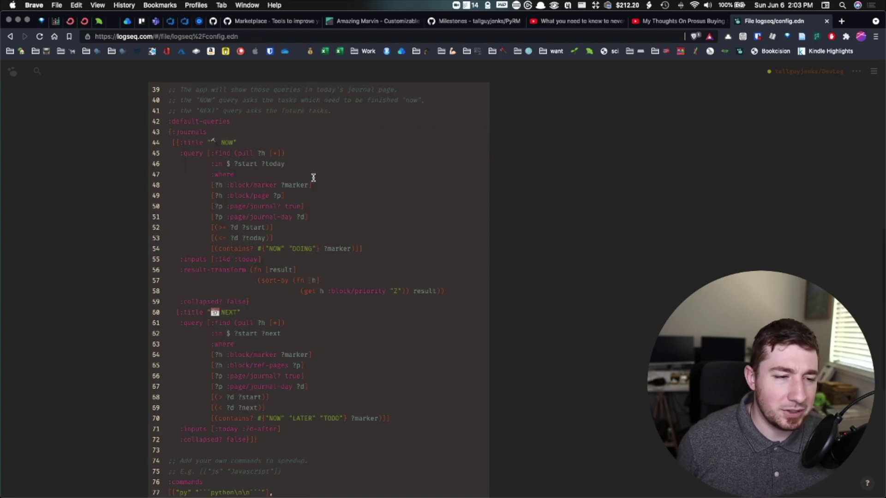
scroll(249, 215, "down", 5)
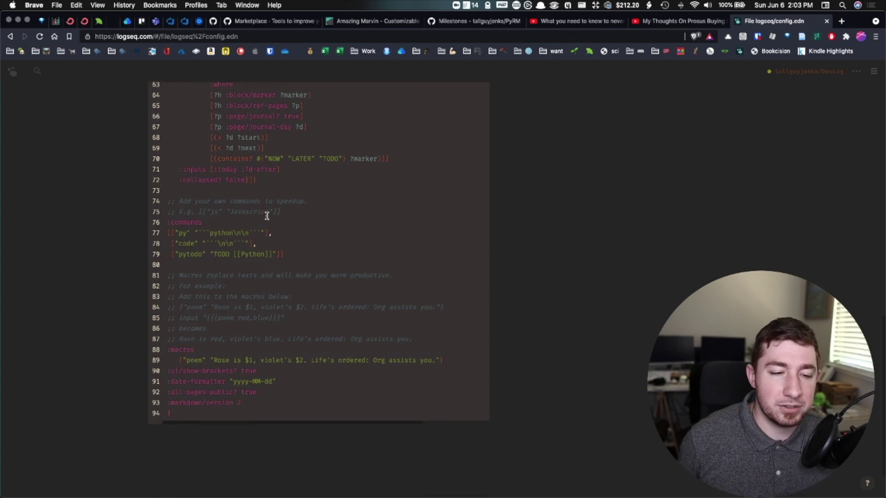
scroll(289, 217, "up", 6)
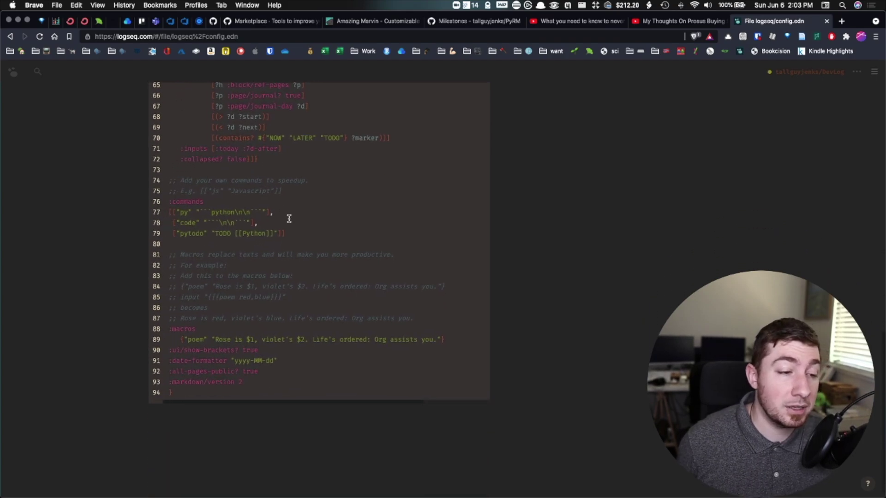
scroll(284, 246, "down", 5)
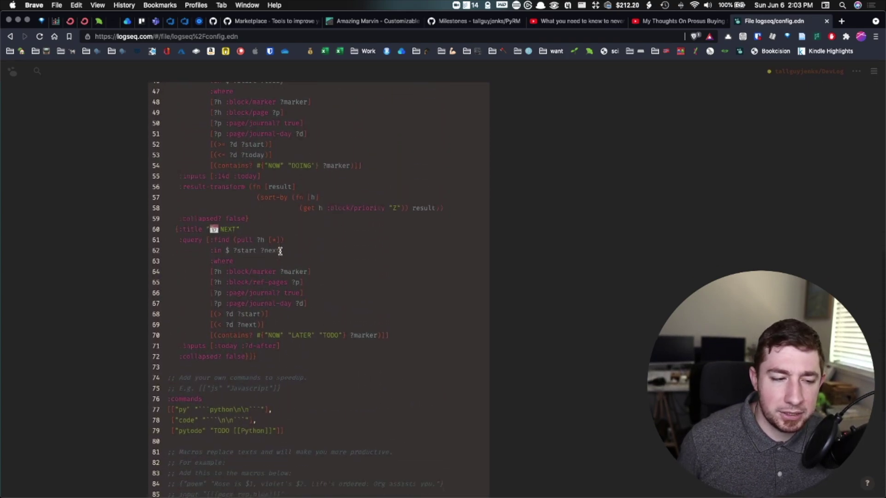
scroll(280, 251, "up", 2)
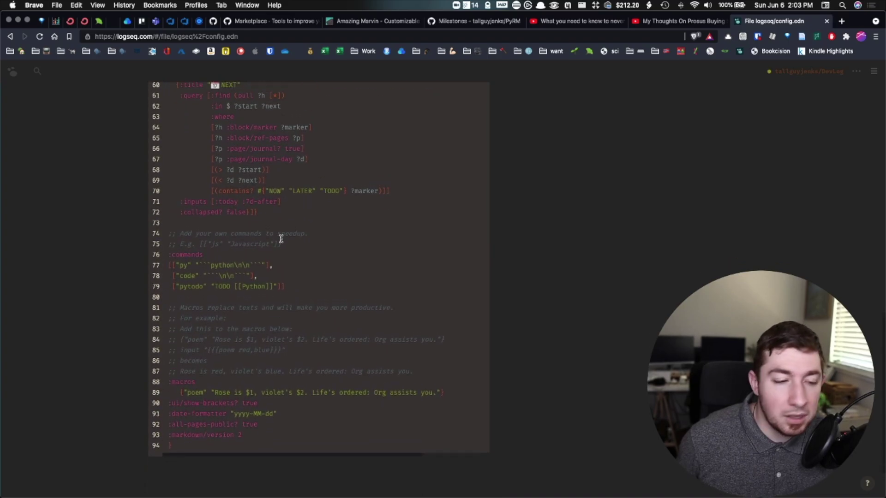
scroll(241, 312, "up", 20)
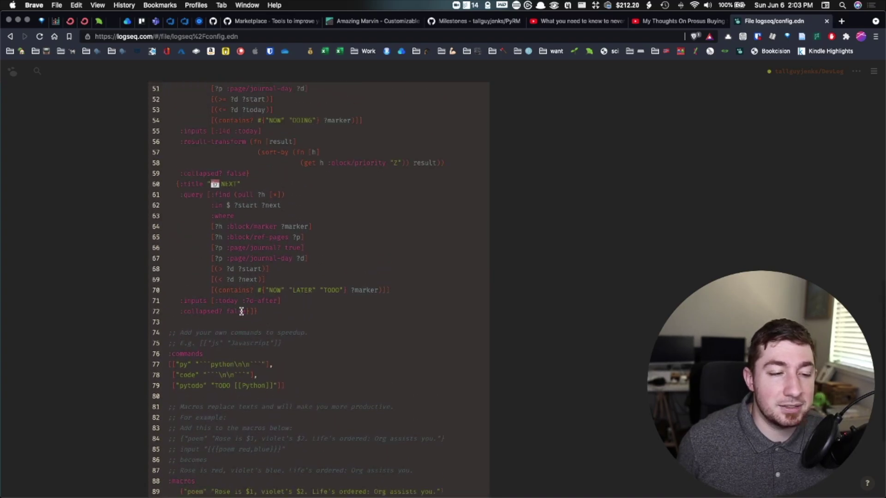
scroll(243, 288, "down", 10)
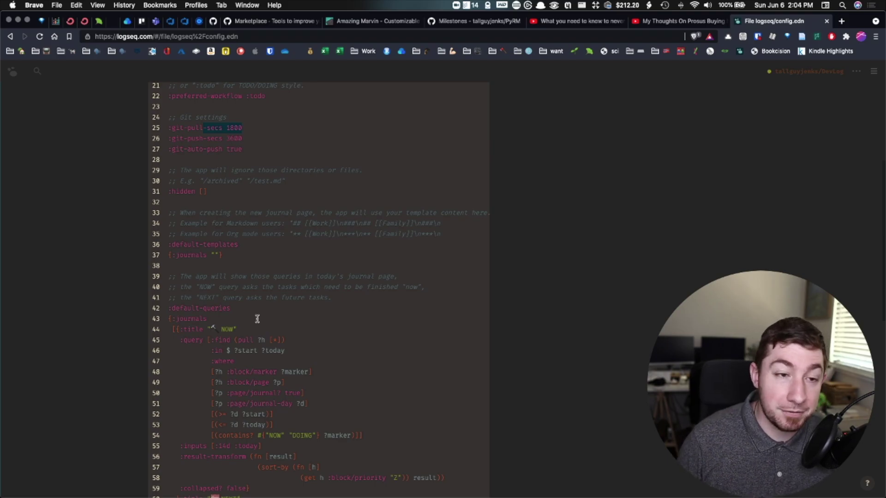
Return from logseq/config.edn to the daily journal and open the linked Regular Expressions page
scroll(239, 232, "up", 6)
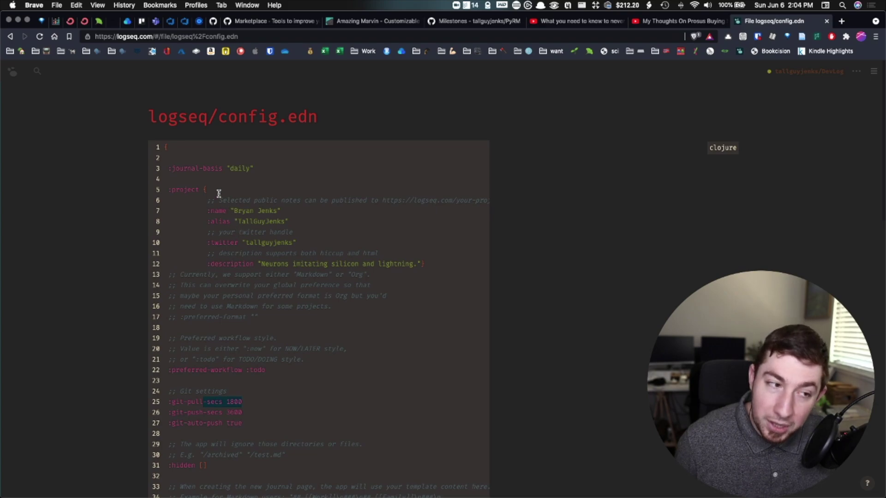
left_click(13, 71)
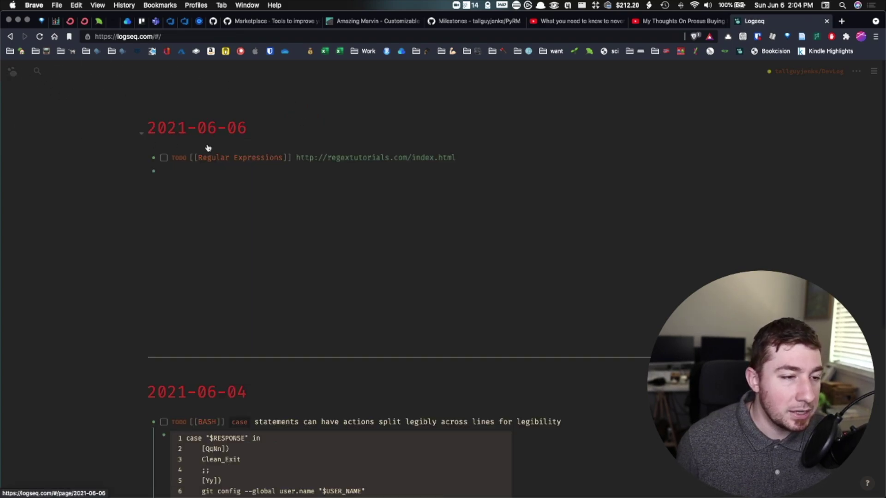
left_click(238, 158)
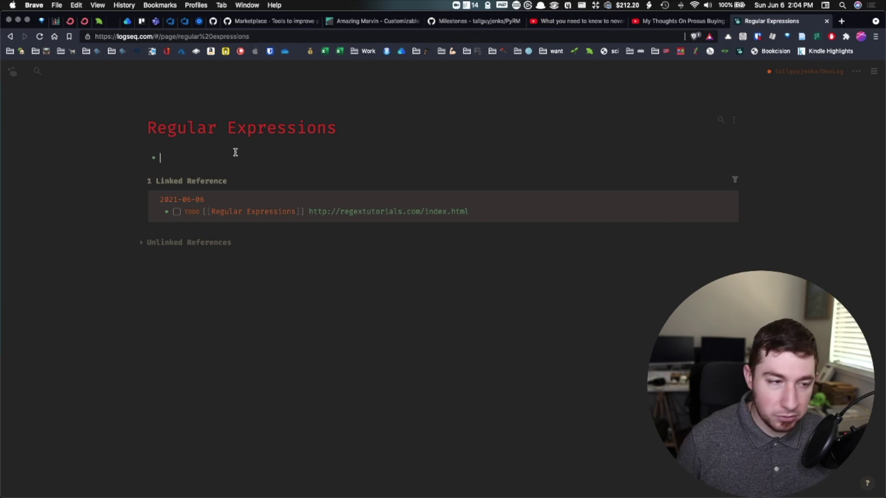
key("Return")
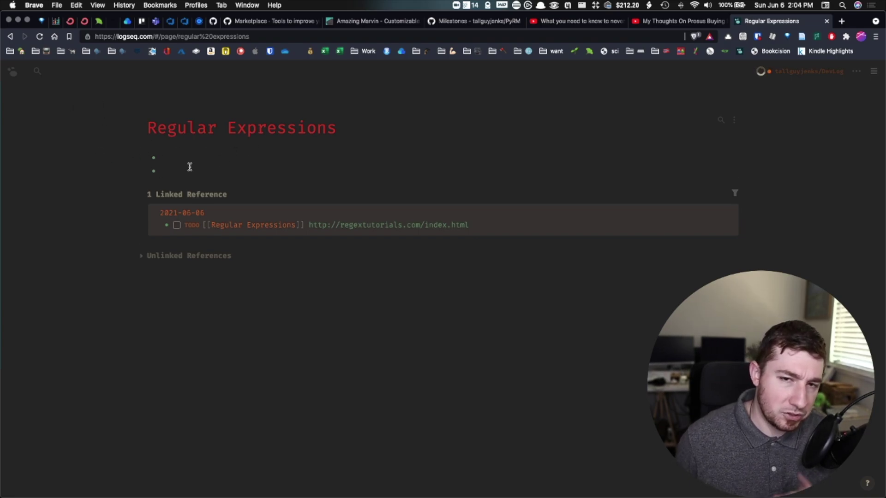
key("BackSpace")
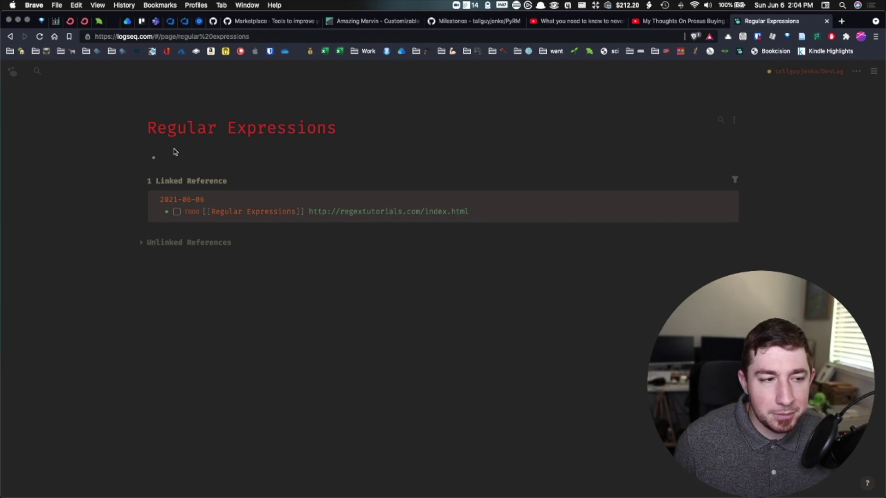
left_click(734, 121)
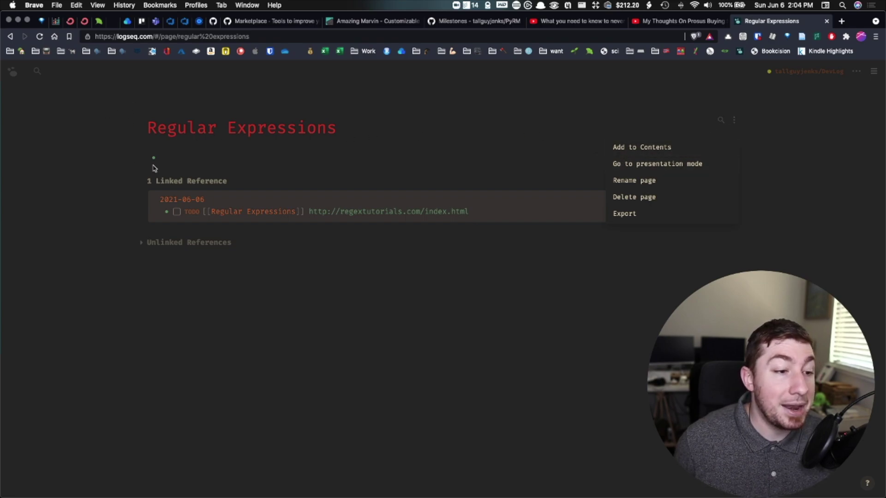
left_click(280, 216)
left_click(75, 150)
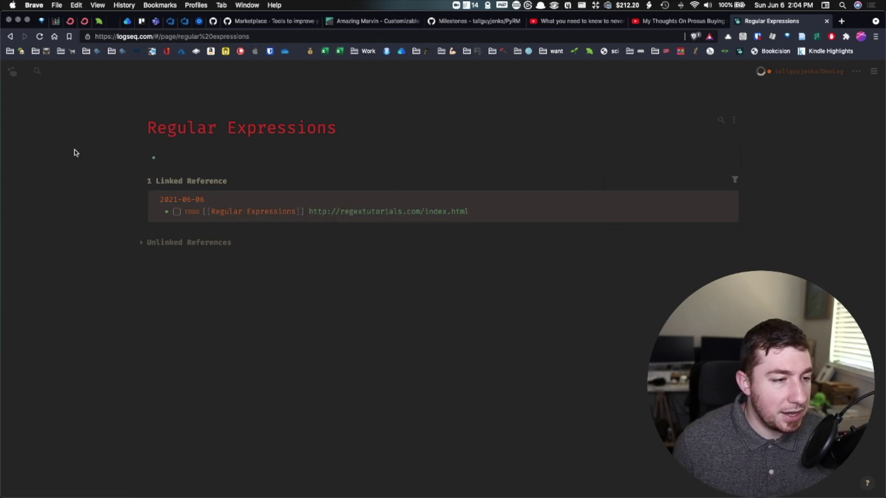
Add a properties block to the Regular Expressions page with "title: regular expressions" between --- lines, followed by an empty bullet
left_click(195, 153)
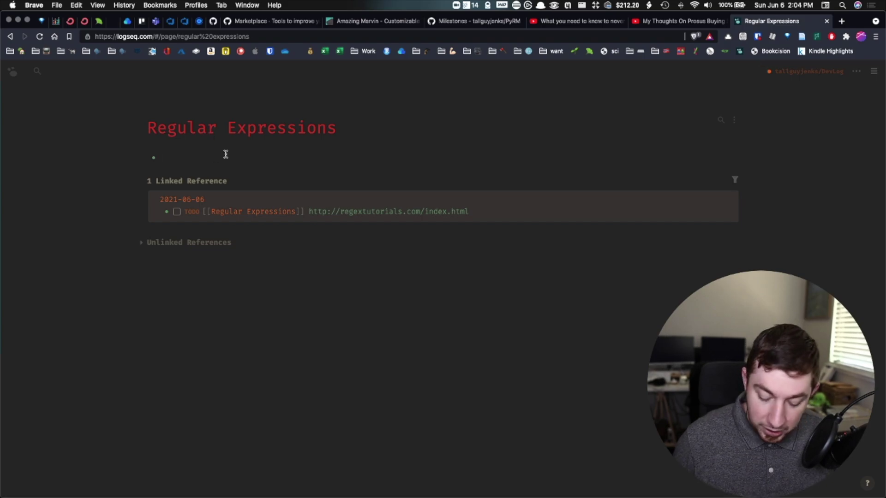
type("---")
key("shift+Return")
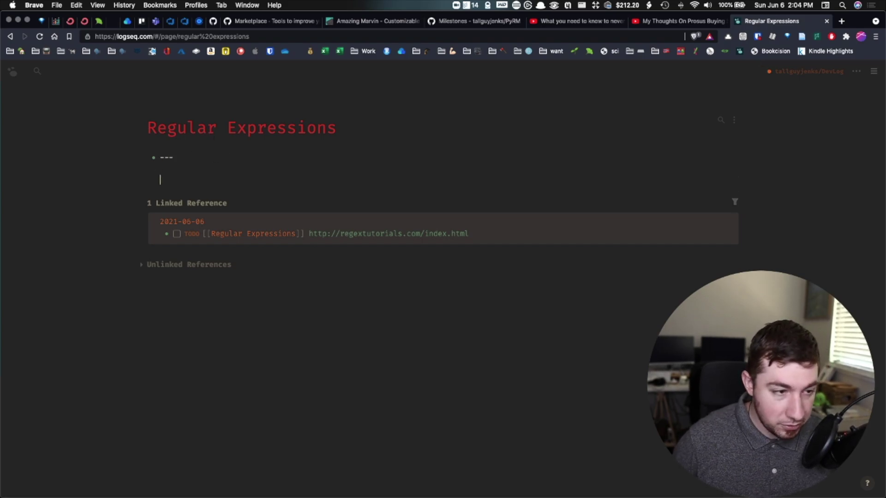
type("---")
key("Up")
type("tit")
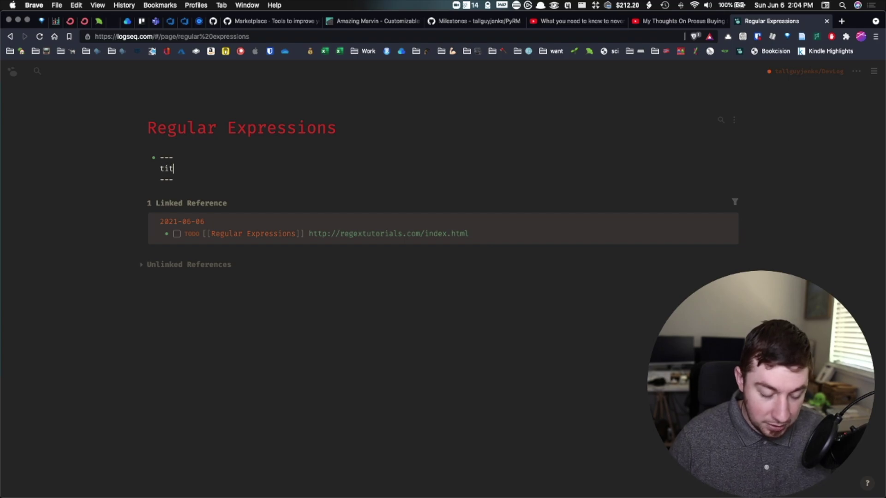
type("le: r")
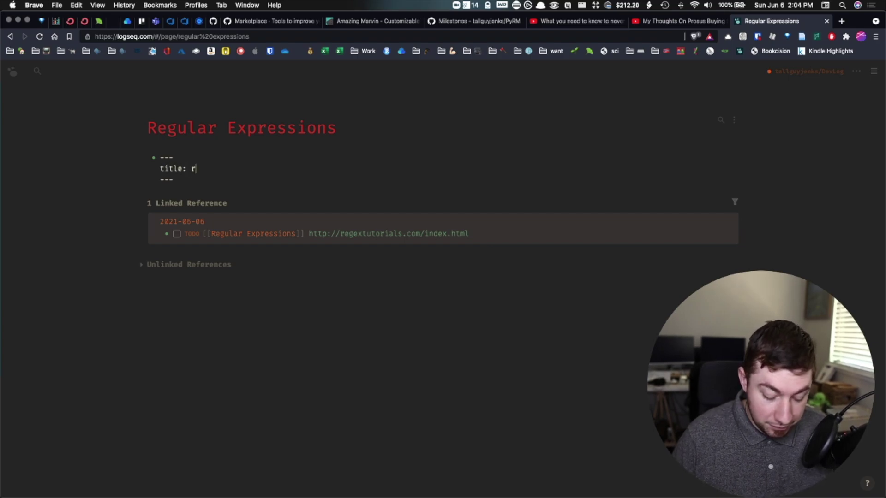
type("egular expressions")
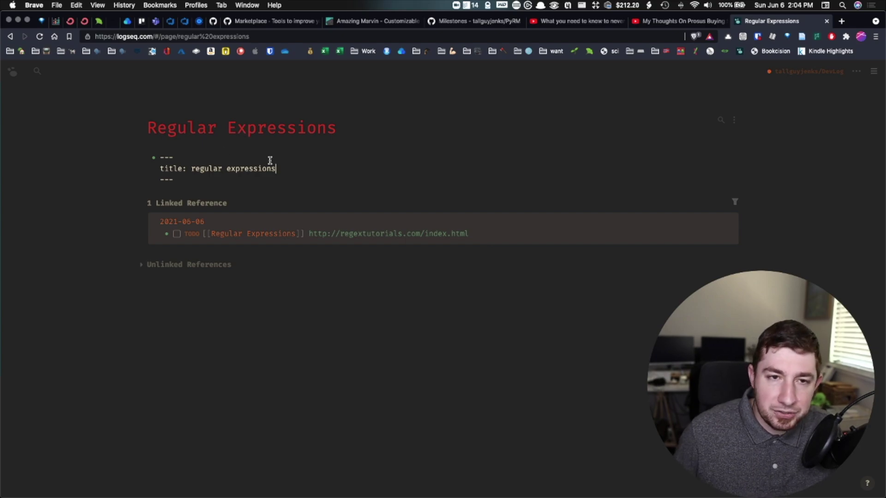
left_click(227, 179)
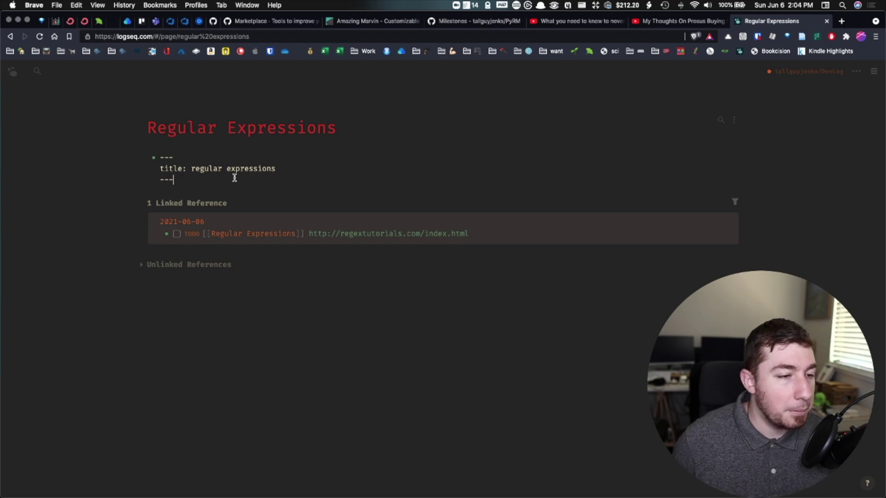
key("Return")
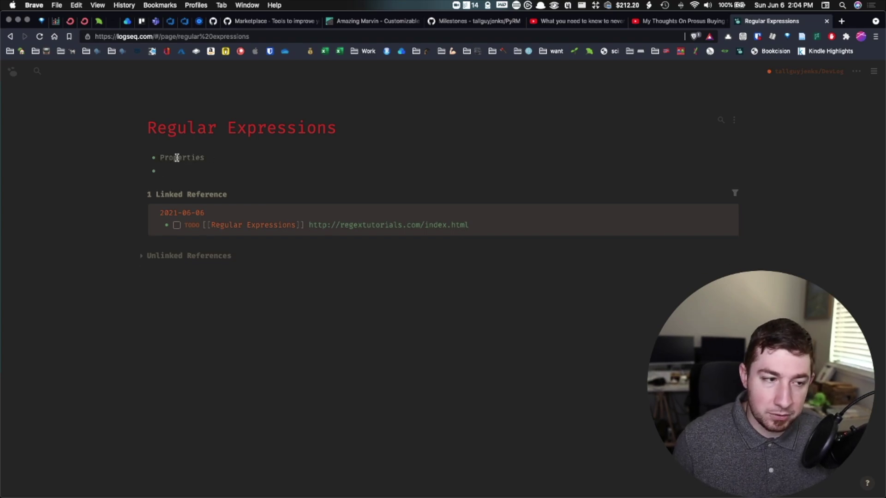
left_click(263, 153)
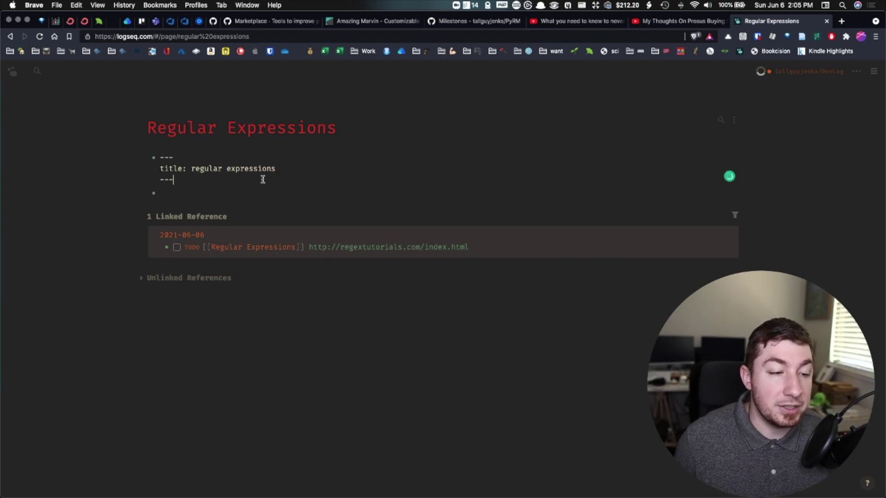
key("Escape")
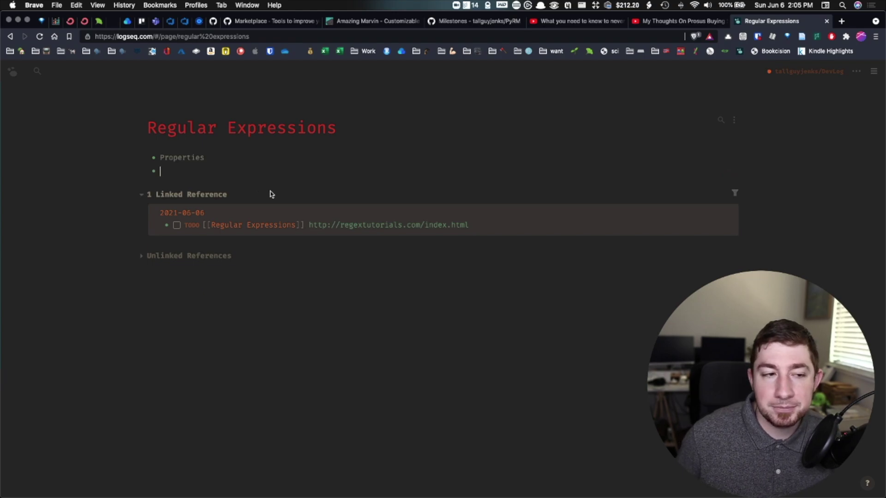
right_click(217, 156)
left_click(182, 159)
key("Escape")
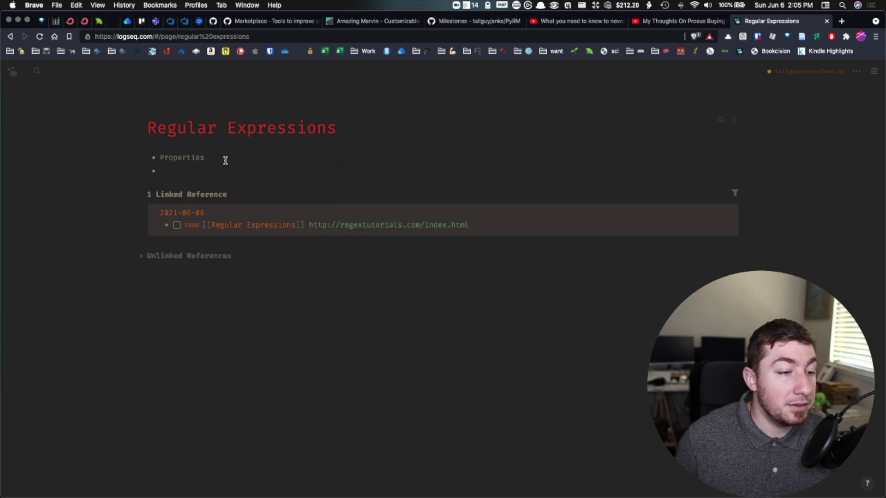
Try to add a tags line to the Regular Expressions page's properties block and restore its closing --- line
left_click(272, 158)
key("Return")
type("tags")
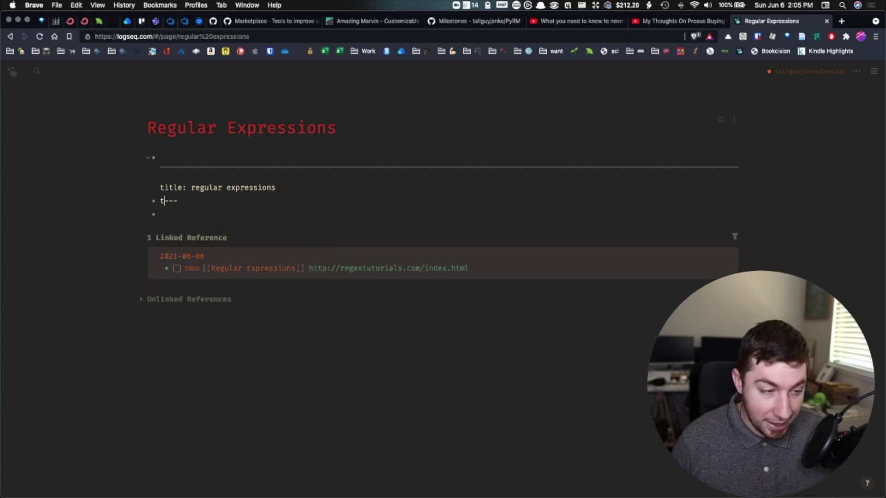
key("BackSpace")
key("BackSpace")
key("BackSpace")
key("BackSpace")
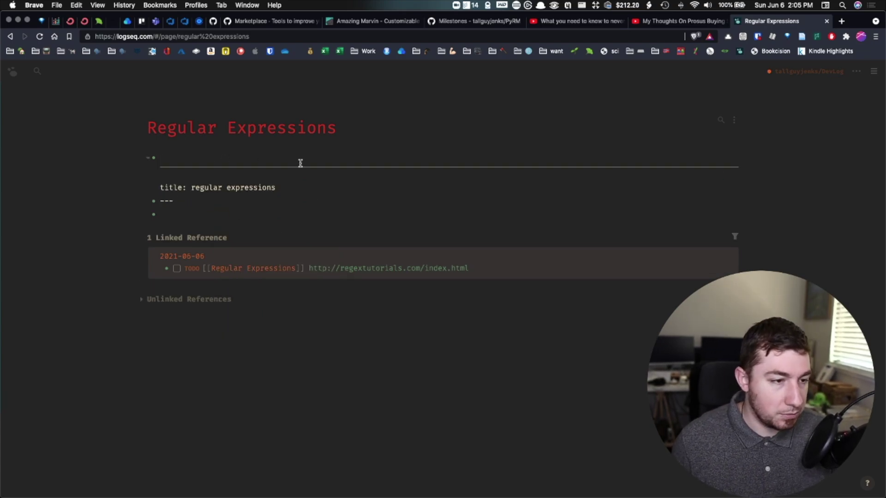
key("BackSpace")
key("BackSpace")
key("BackSpace")
key("BackSpace")
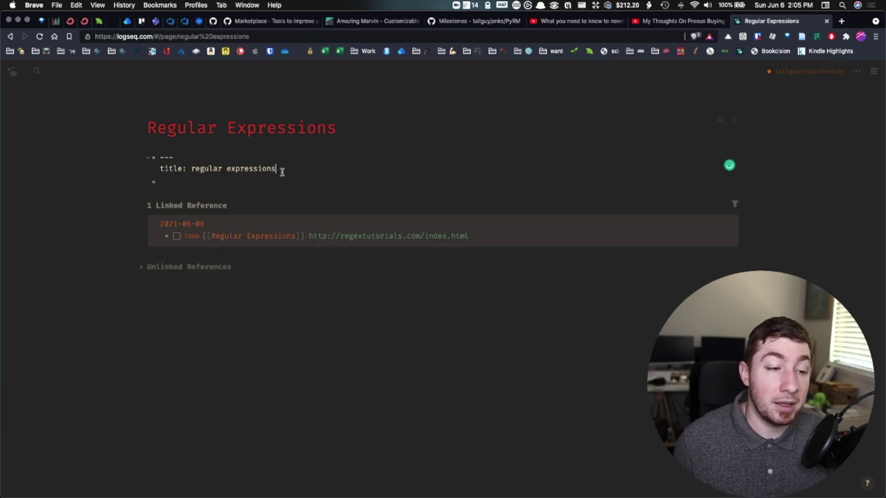
key("shift+Return")
type("---")
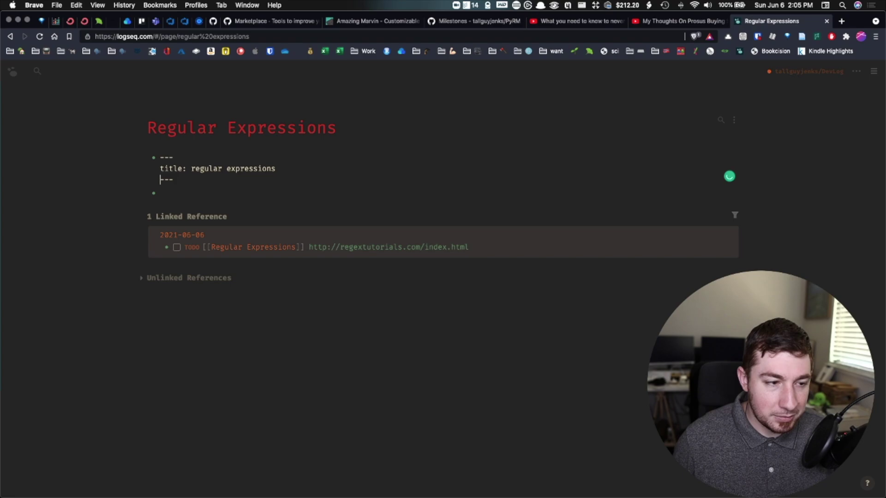
Add the line "tags: language" below the title in the page's properties block
key("shift+Return")
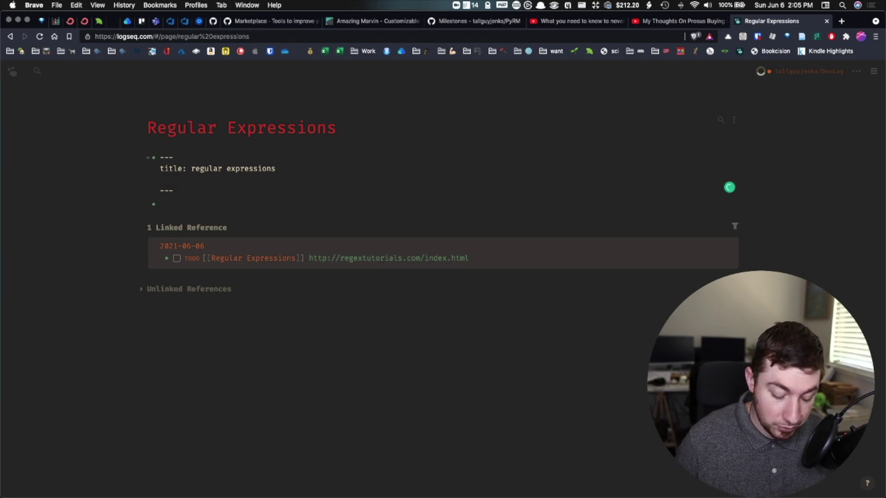
type("tags: ")
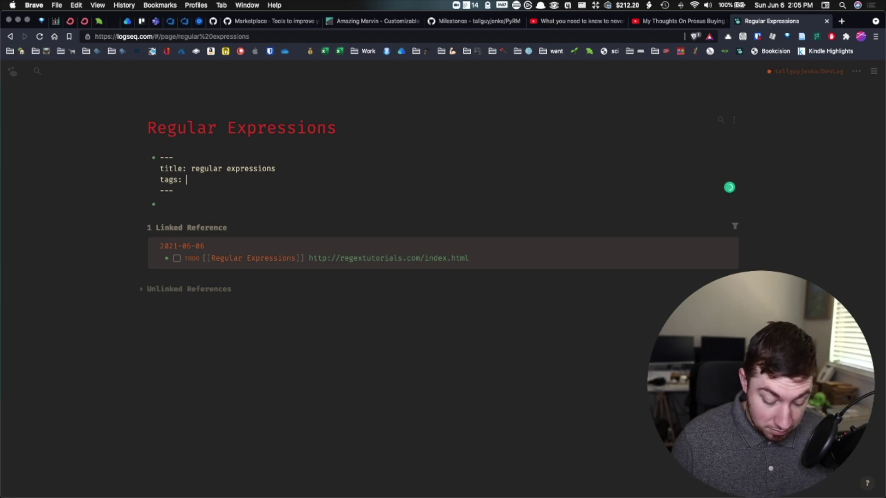
type("language")
key("BackSpace")
type("ge")
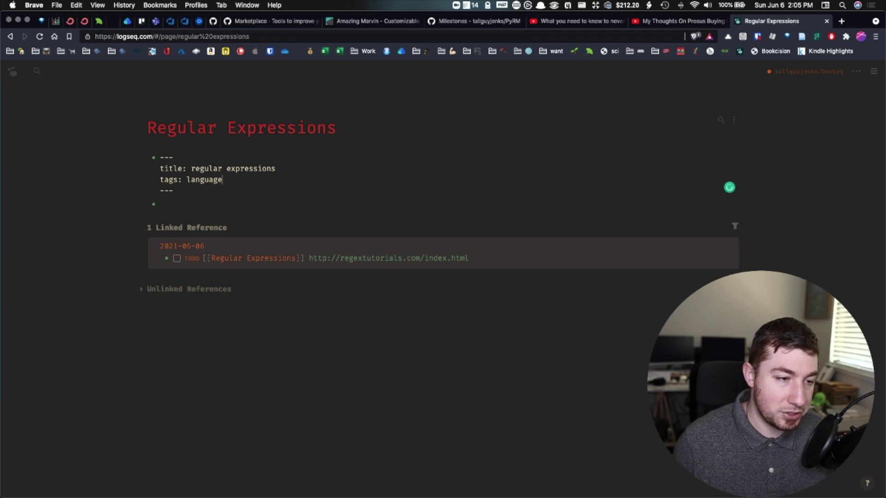
key("Escape")
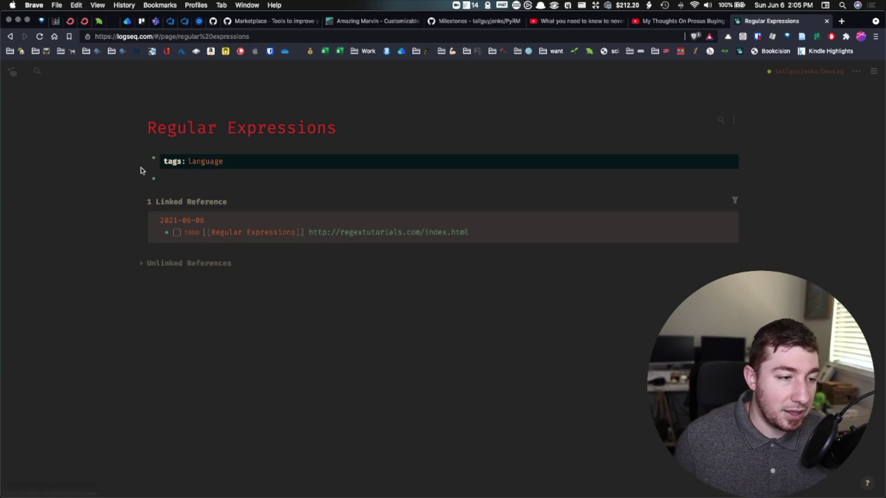
Check the pages tagged with language on the tag's page and return to the Regular Expressions page
left_click(204, 162)
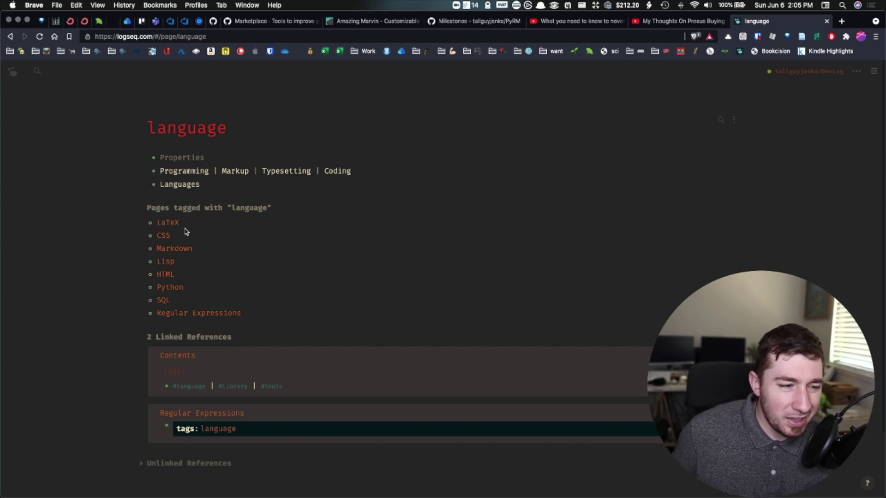
left_click(221, 313)
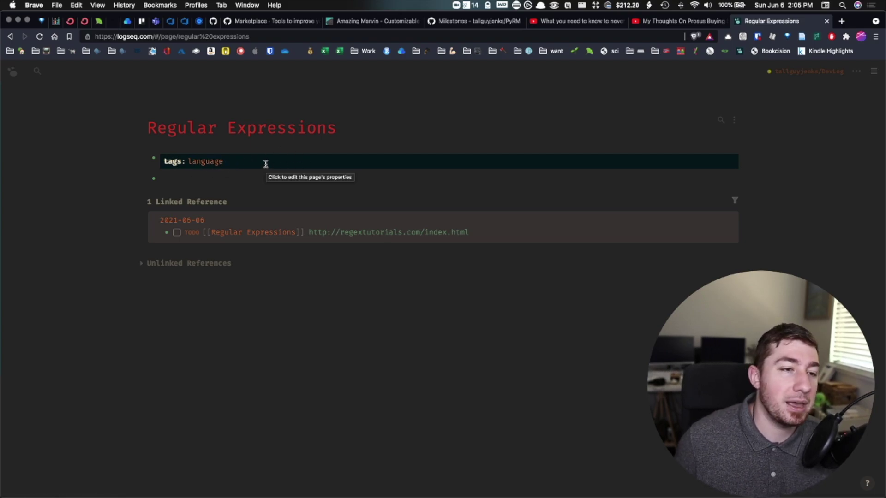
Return to the daily journal and place the cursor in the empty bullet under 2021-06-06
left_click(32, 70)
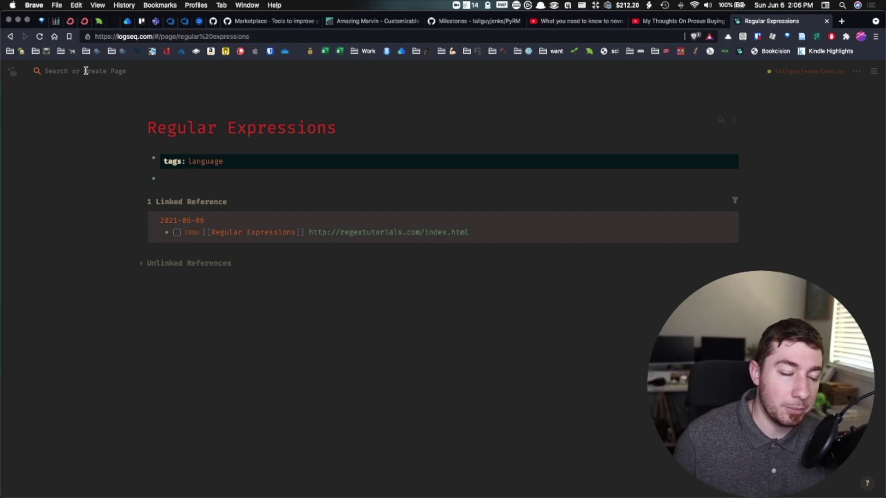
left_click(105, 73)
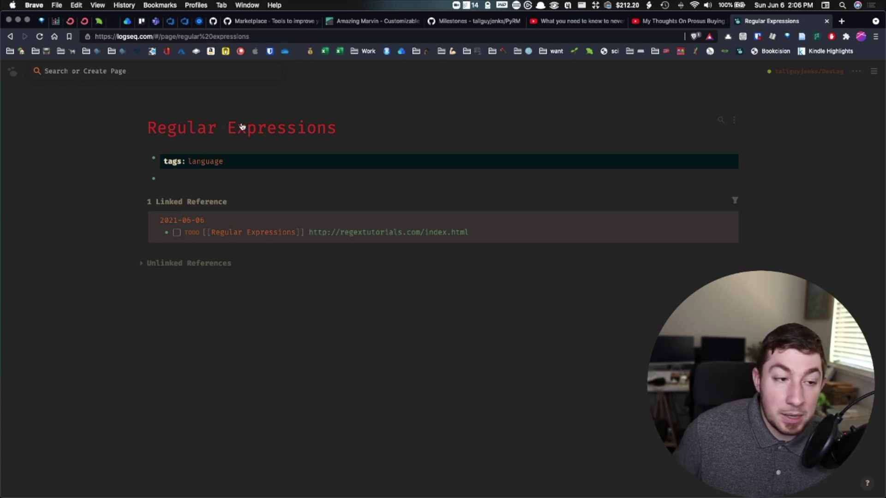
left_click(22, 75)
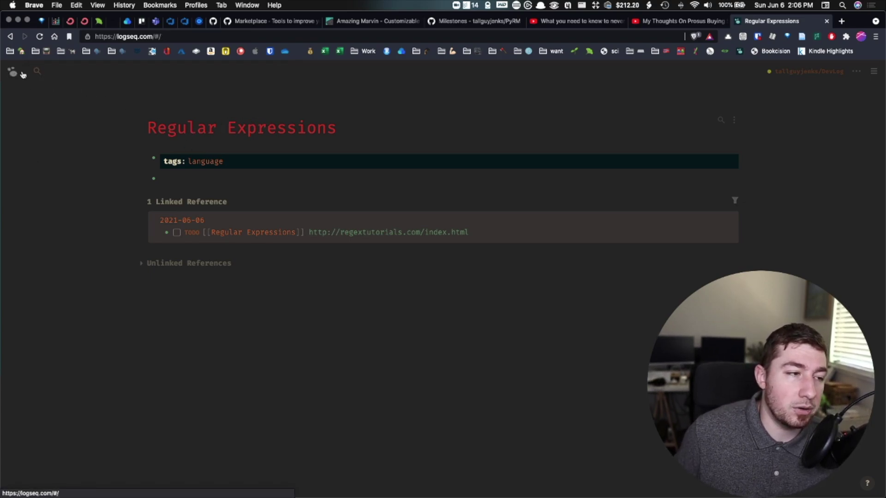
left_click(210, 174)
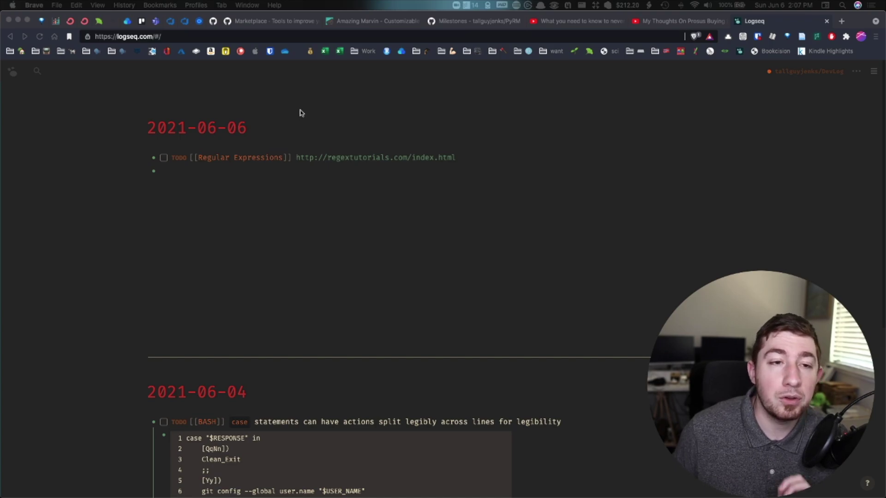
left_click(284, 173)
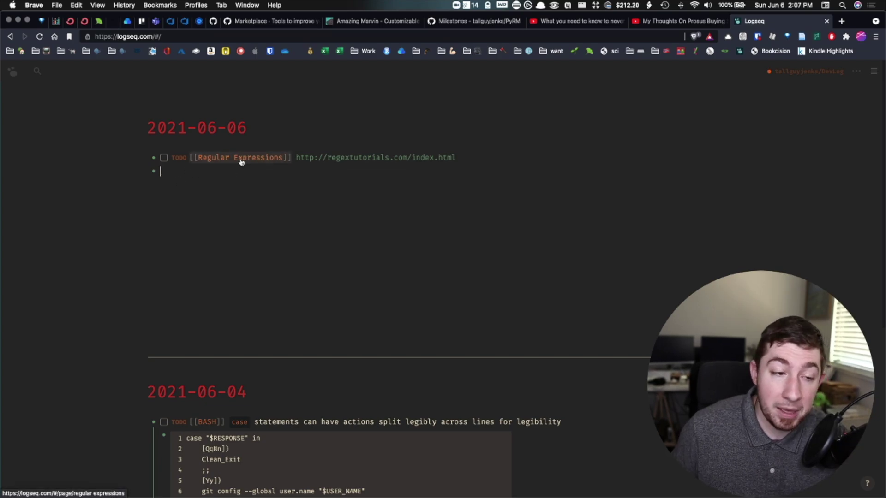
mouse_move(251, 160)
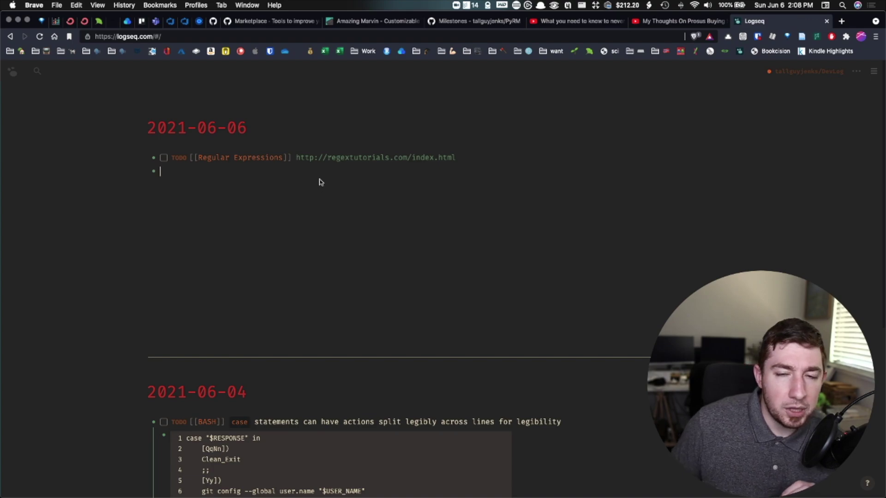
scroll(358, 175, "down", 1)
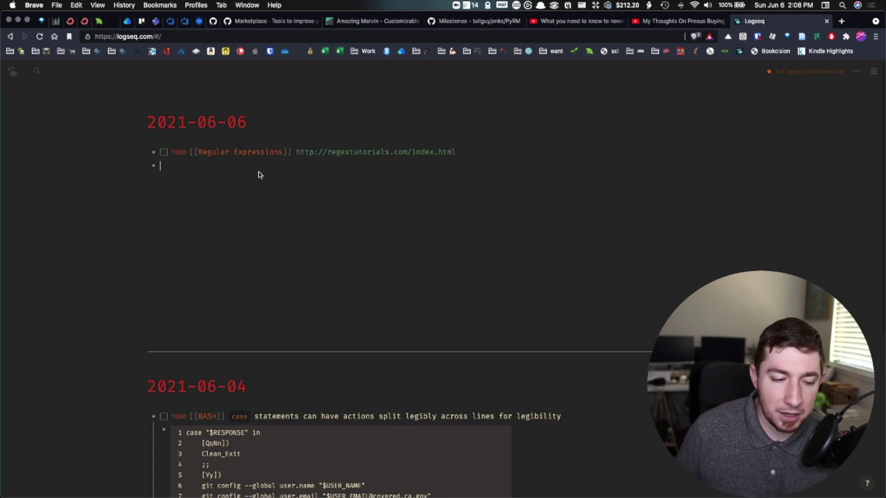
scroll(257, 175, "down", 5)
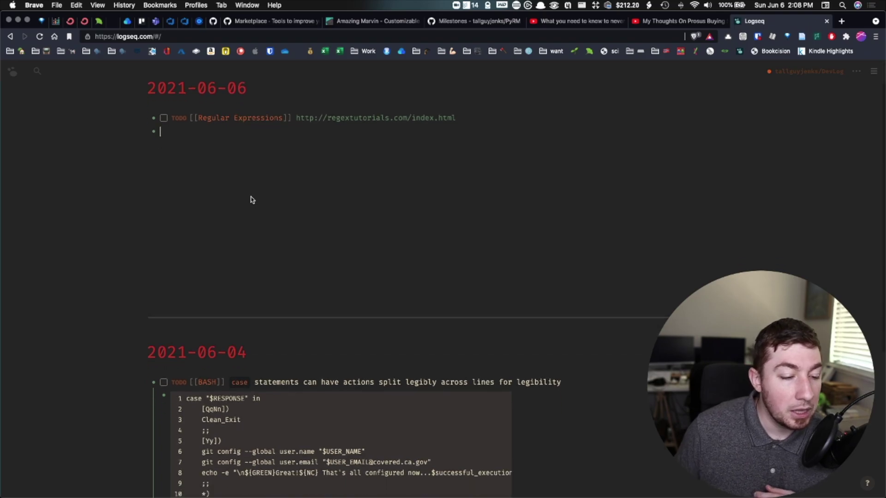
Look through the earlier journal entries from 2021-06-04 back to 2021-05-27
scroll(261, 230, "down", 3)
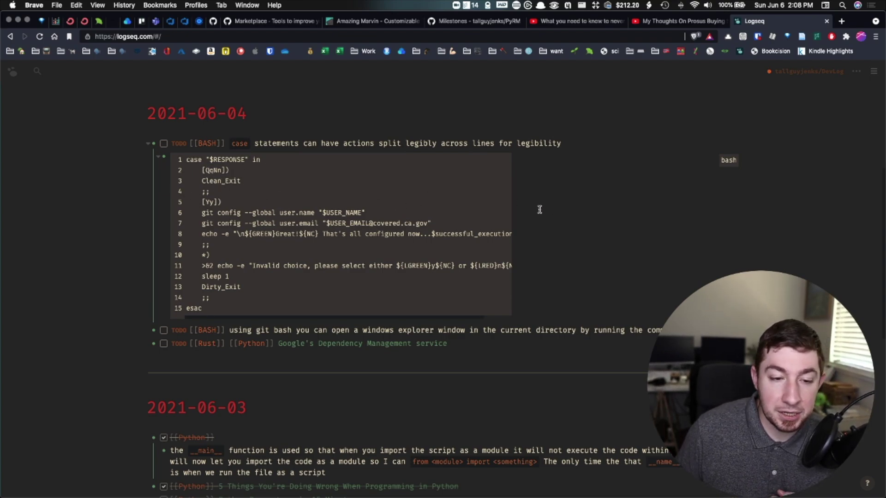
scroll(291, 275, "down", 3)
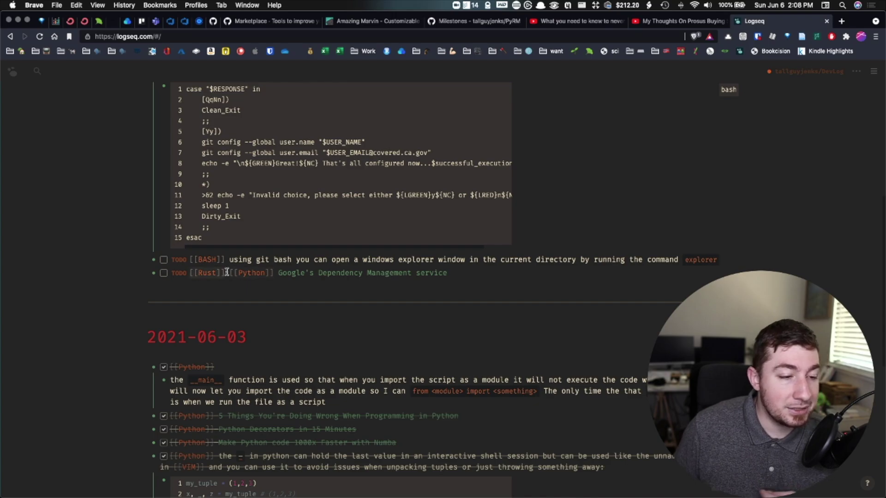
scroll(400, 270, "down", 6)
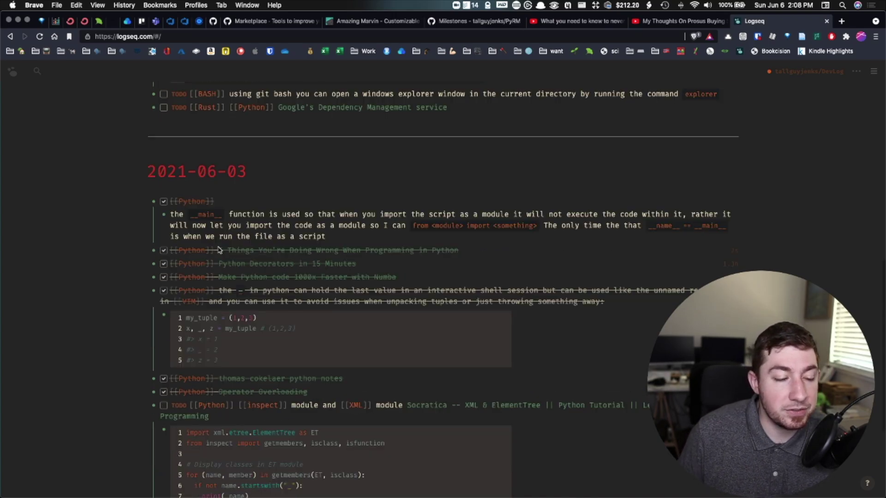
scroll(203, 246, "down", 3)
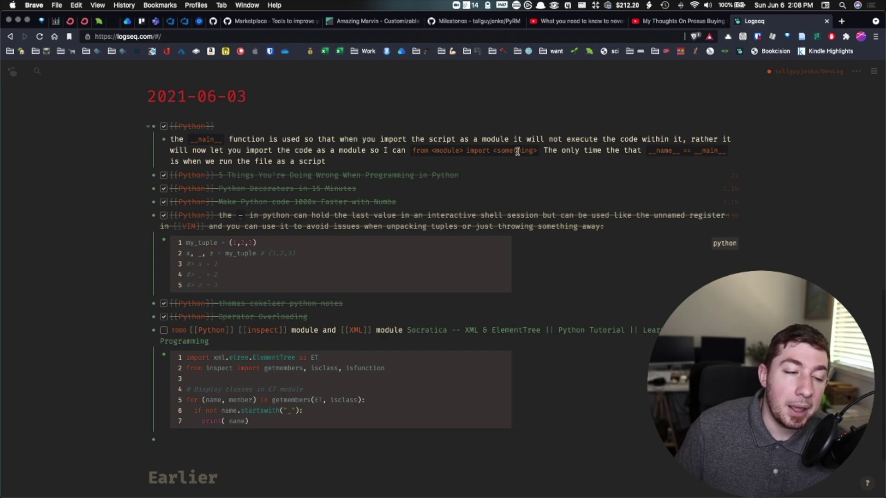
scroll(389, 241, "down", 3)
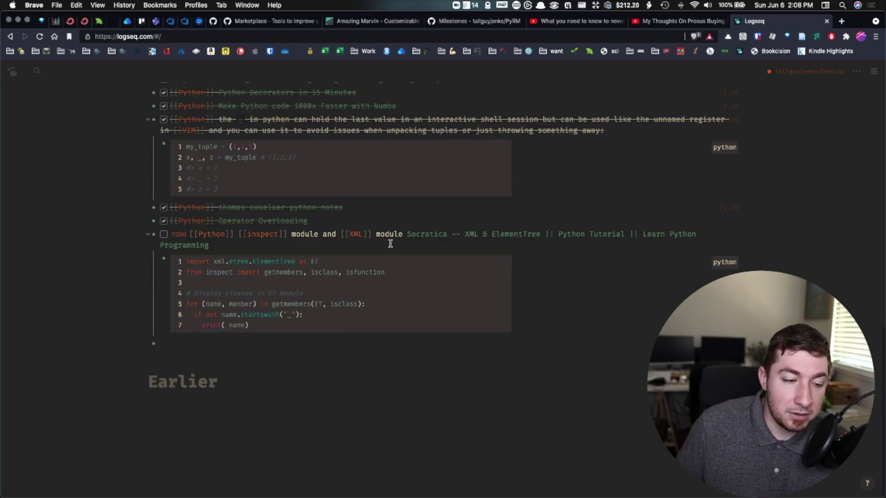
scroll(344, 239, "down", 6)
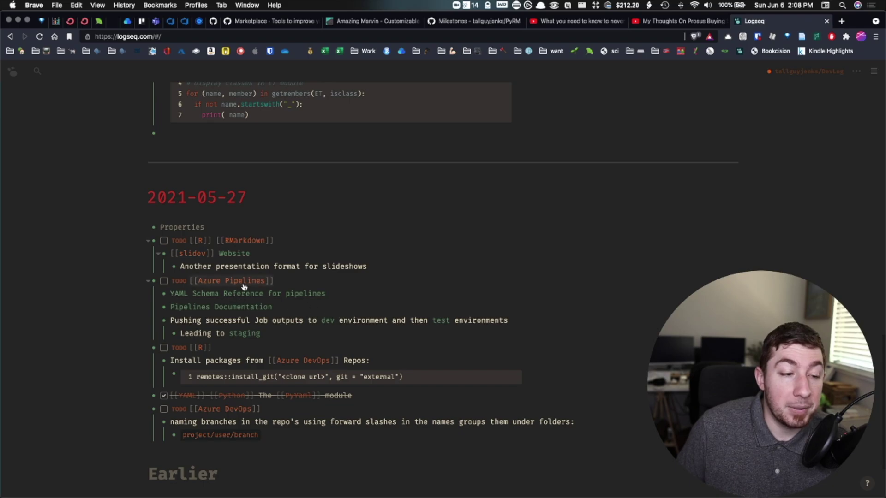
scroll(323, 286, "up", 7)
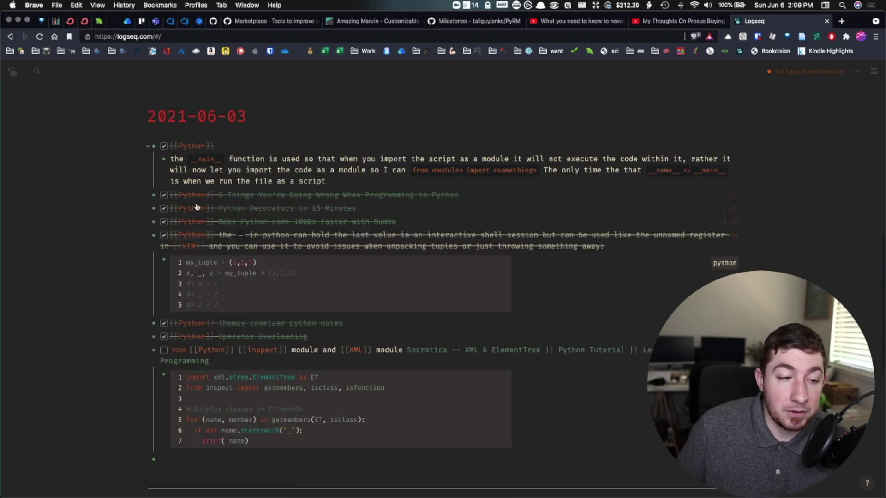
Open the Python page from a journal entry's link, then expand its Tools section, review the VSCode extensions and collapse it again
mouse_move(187, 198)
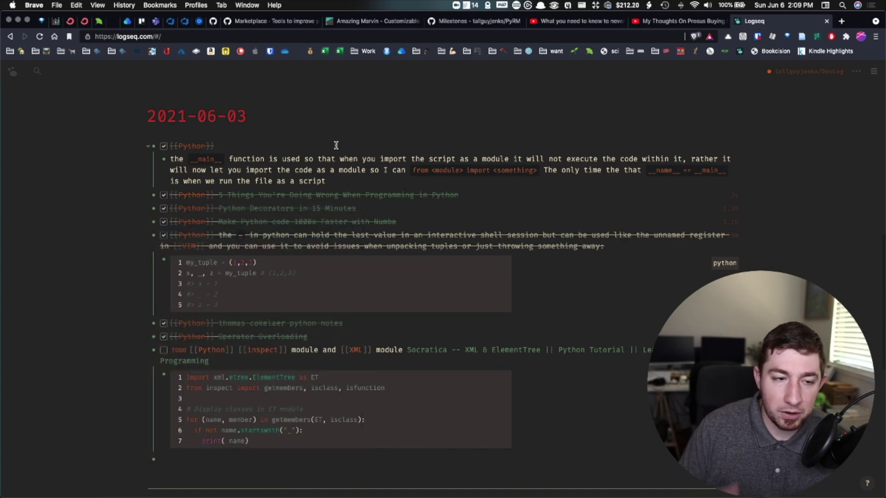
left_click(193, 198)
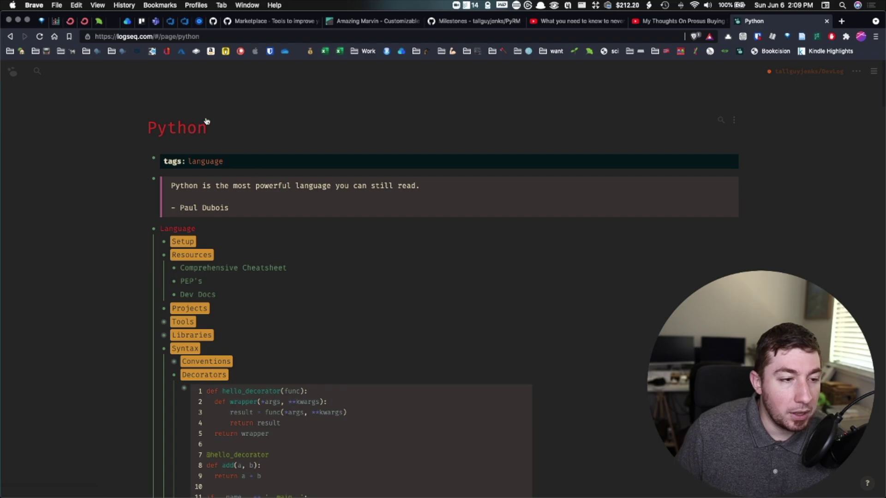
scroll(313, 176, "down", 1)
scroll(313, 177, "down", 4)
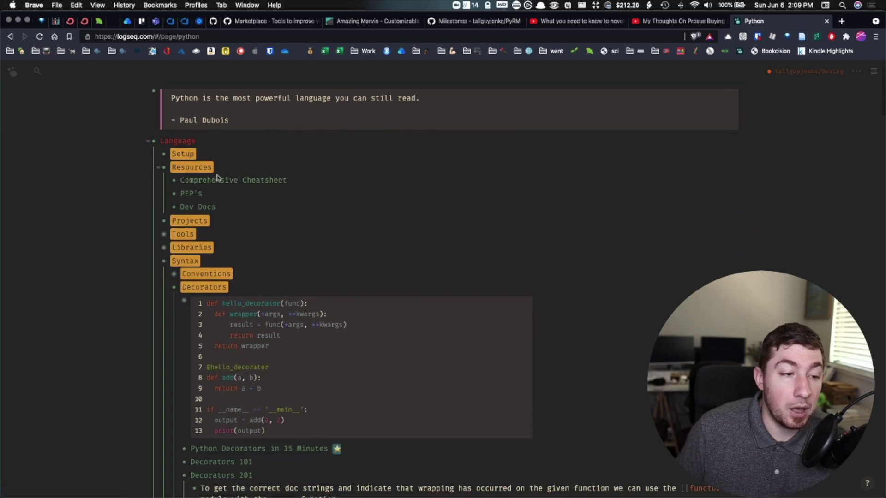
left_click(158, 235)
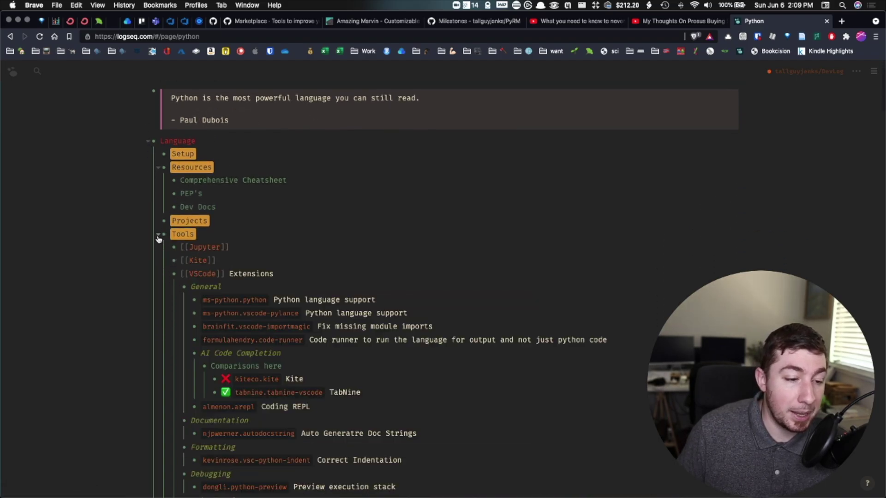
scroll(159, 238, "down", 10)
scroll(163, 121, "up", 7)
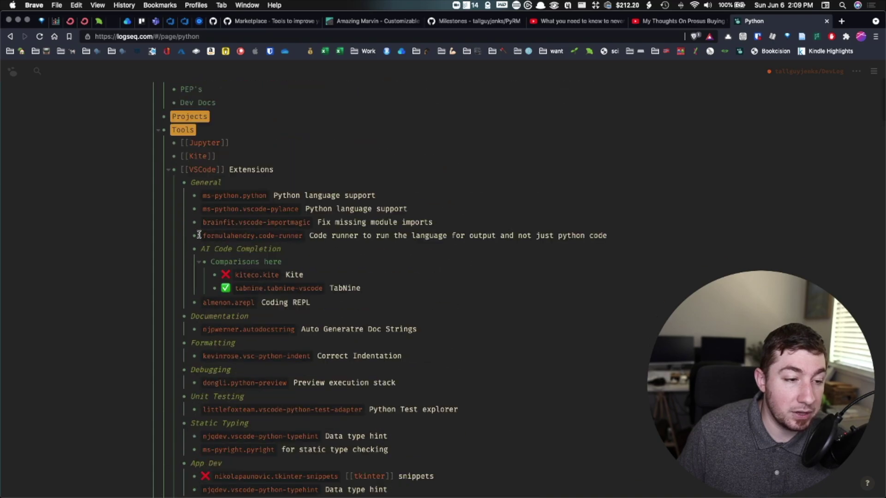
left_click(158, 130)
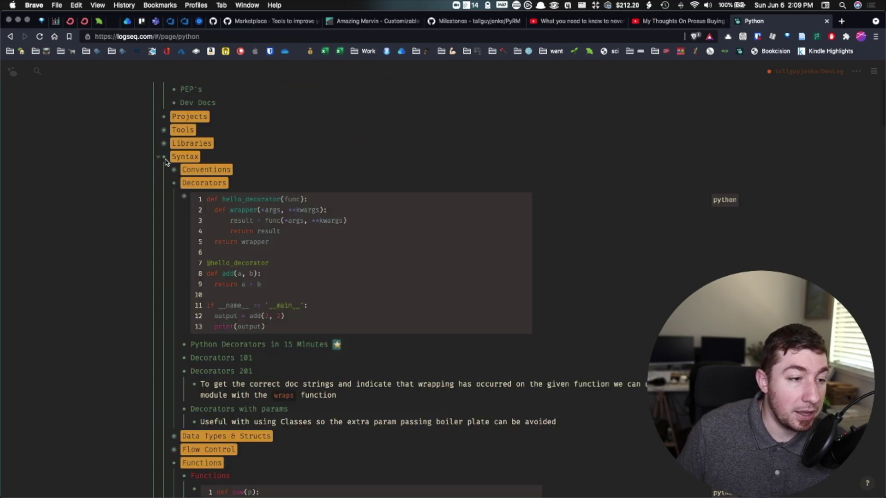
Expand, review and collapse the Python page's Libraries section and the Conventions section under Syntax
left_click(158, 143)
scroll(304, 185, "down", 1)
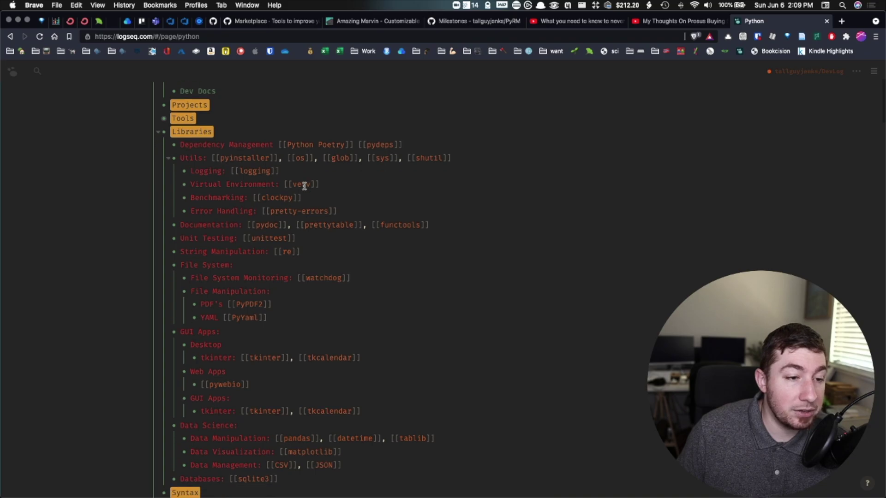
scroll(298, 189, "down", 1)
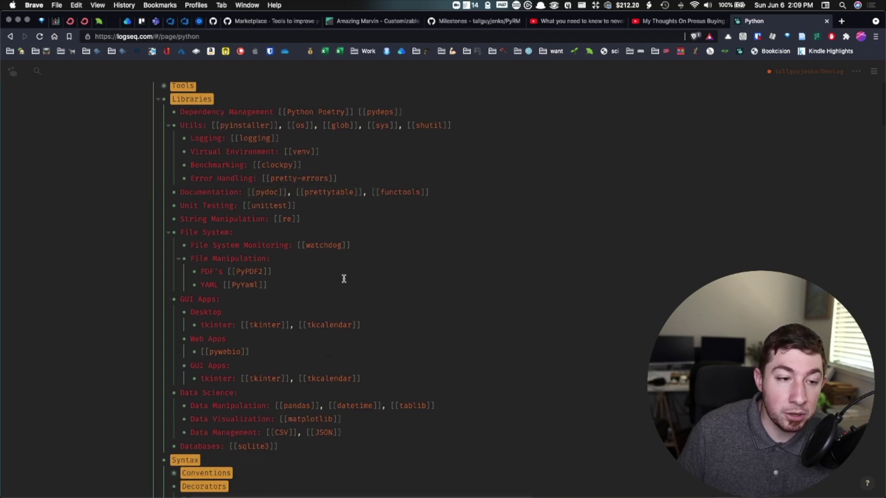
left_click(159, 100)
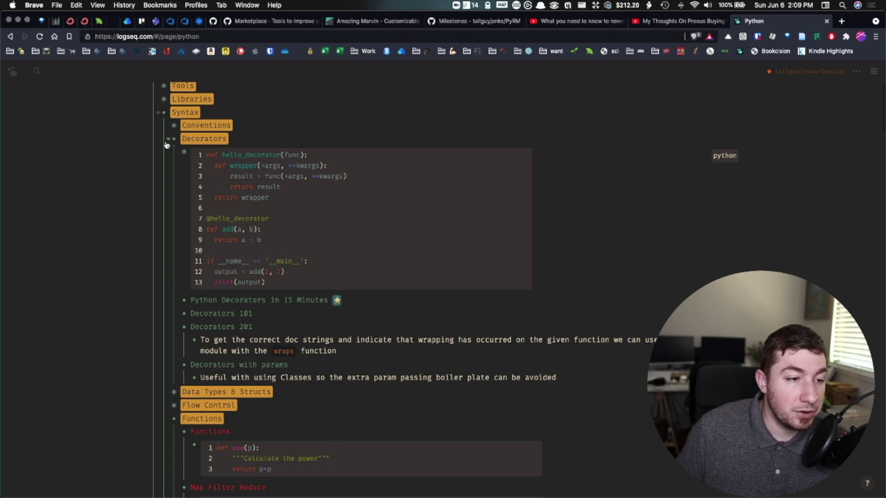
left_click(167, 126)
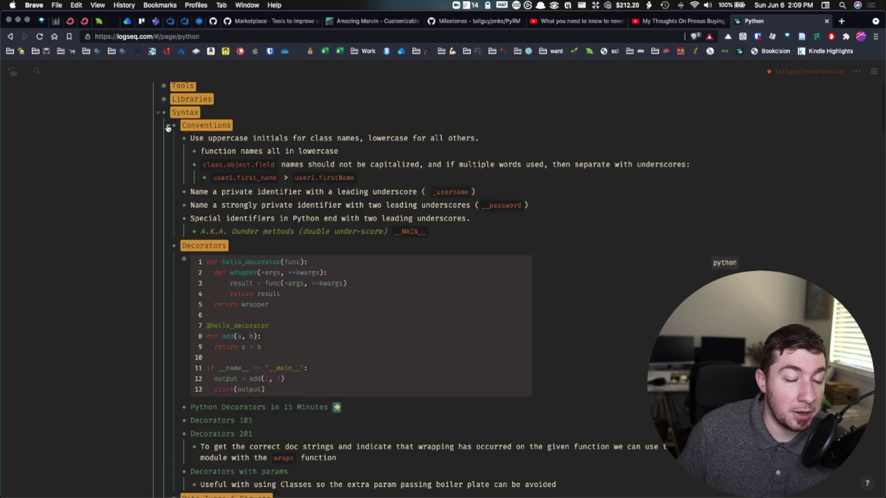
left_click(169, 127)
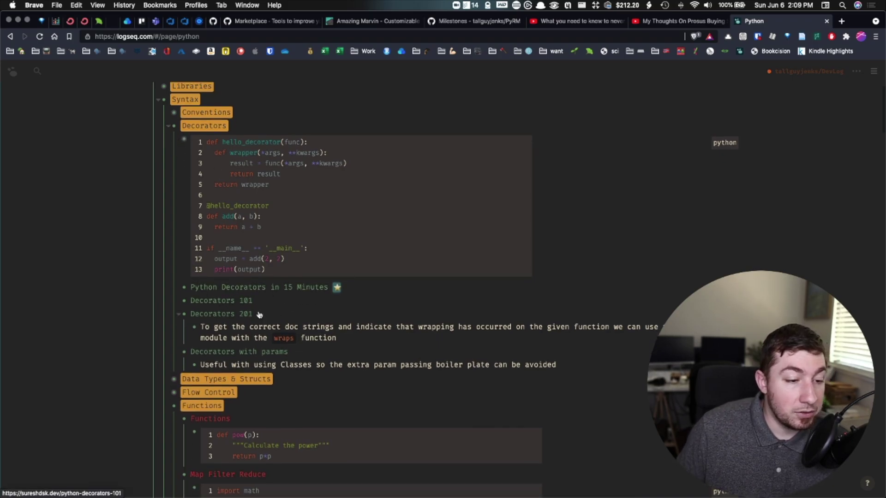
Look through the Python page's code snippets under Syntax and its Workflow notes on virtual environments
scroll(253, 312, "down", 6)
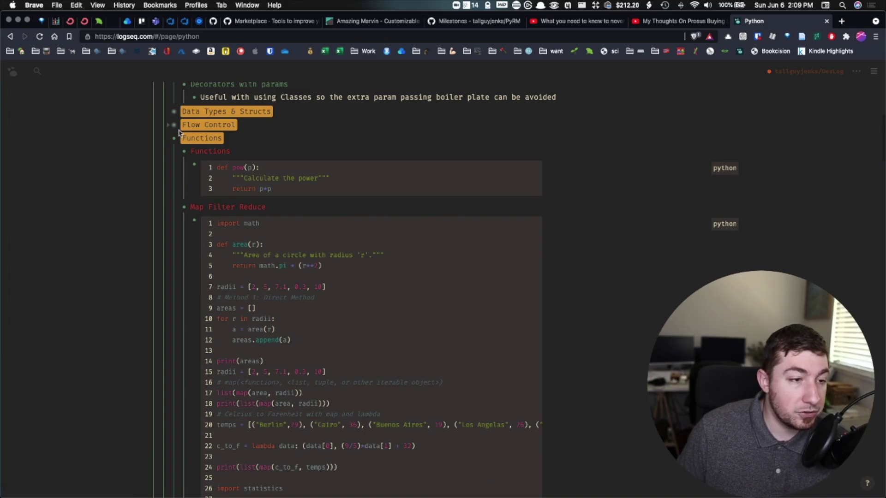
scroll(245, 194, "down", 4)
scroll(236, 204, "down", 20)
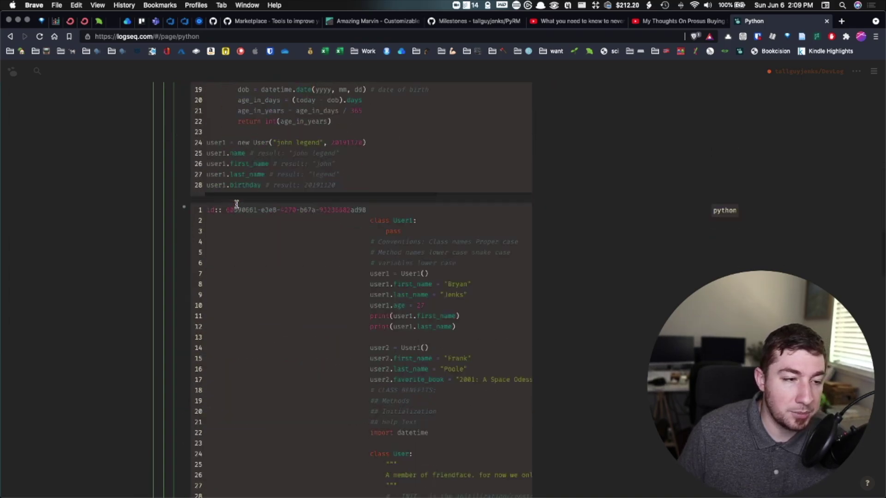
scroll(235, 206, "down", 20)
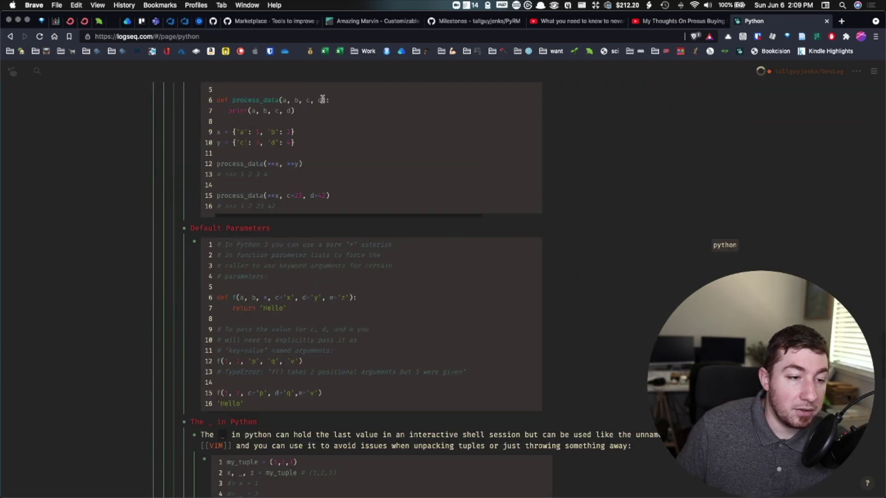
scroll(277, 185, "down", 10)
scroll(332, 217, "up", 3)
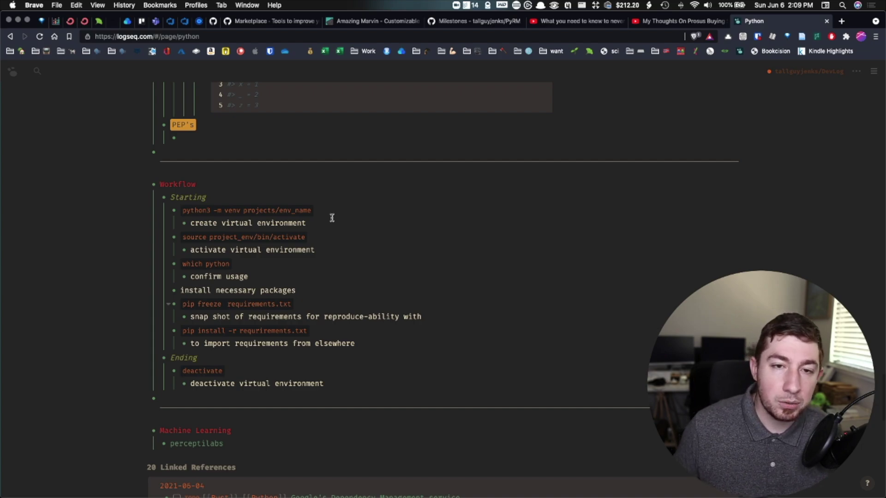
scroll(276, 190, "down", 3)
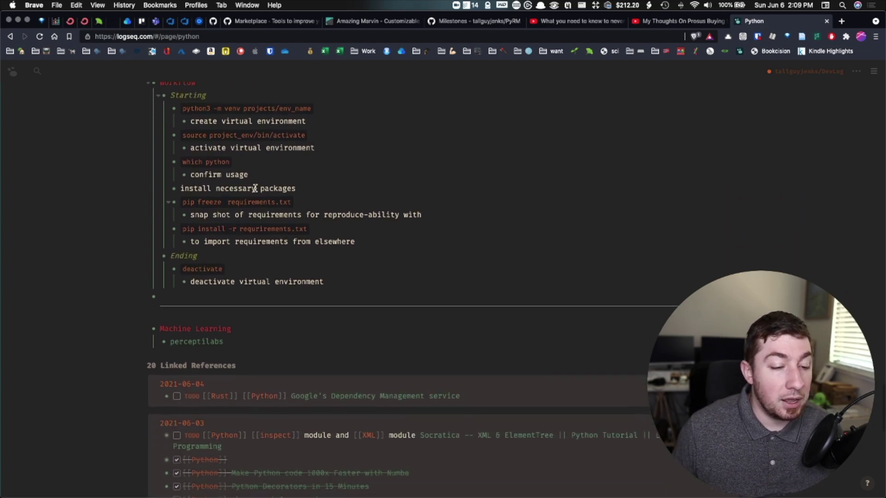
scroll(498, 152, "down", 5)
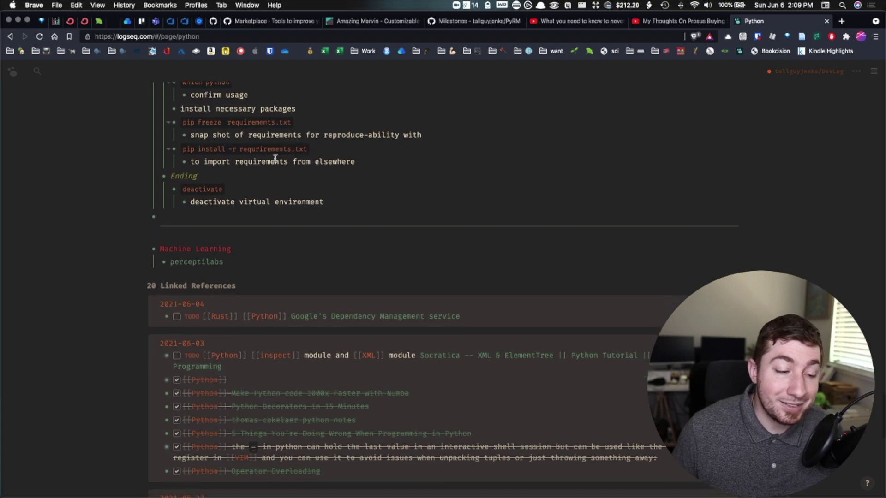
Examine the Python page's linked references, including the open and completed TODOs from dated journal entries
scroll(323, 277, "down", 4)
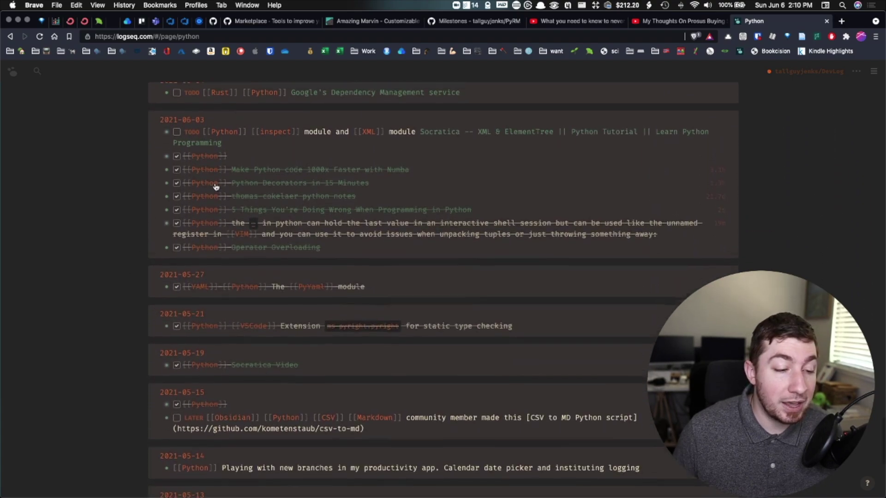
scroll(217, 187, "up", 2)
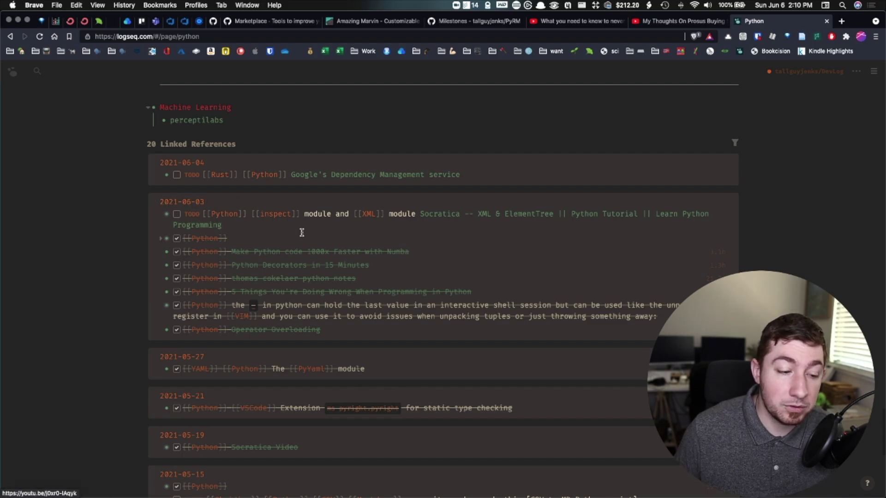
scroll(299, 231, "down", 7)
scroll(249, 300, "down", 4)
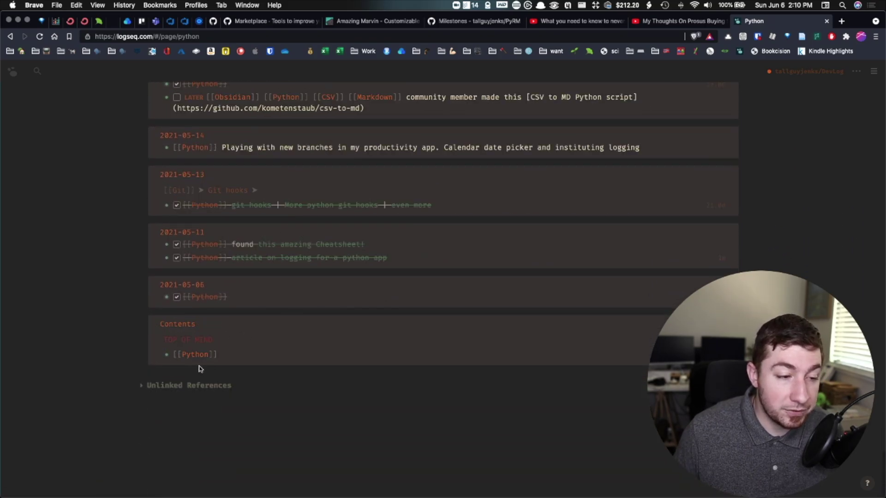
scroll(201, 368, "up", 4)
scroll(199, 368, "up", 7)
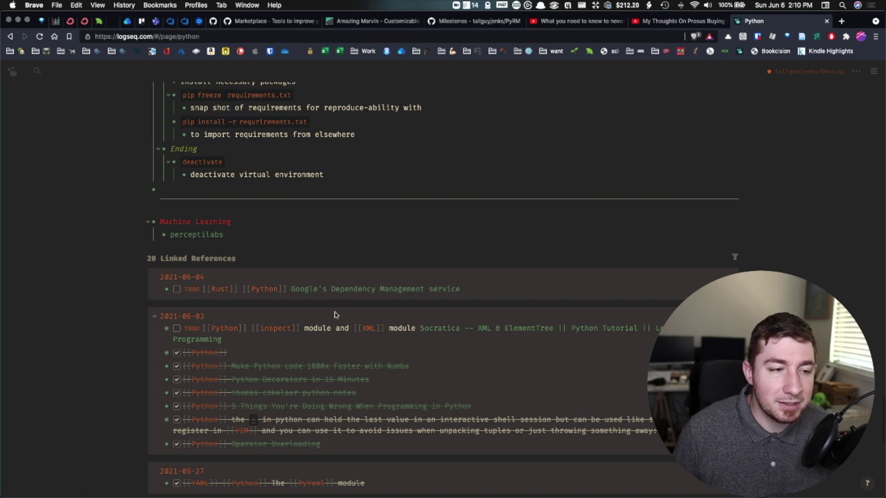
scroll(339, 314, "up", 4)
scroll(395, 254, "down", 10)
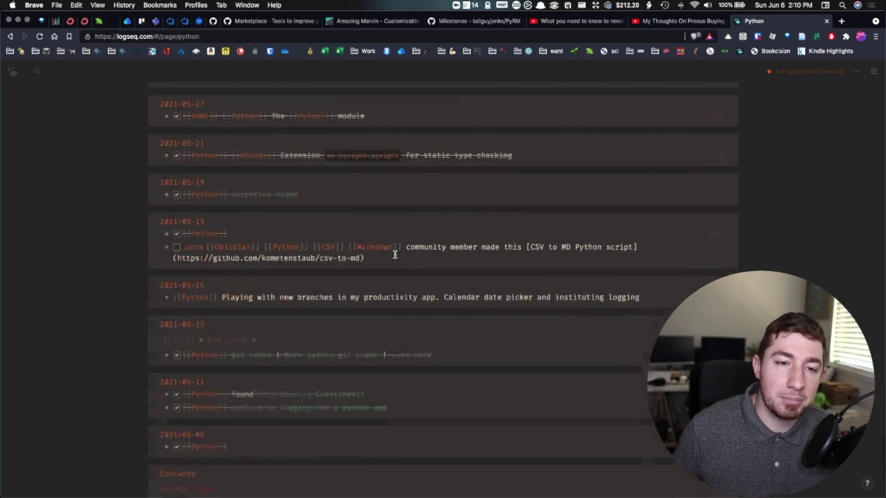
scroll(396, 257, "up", 4)
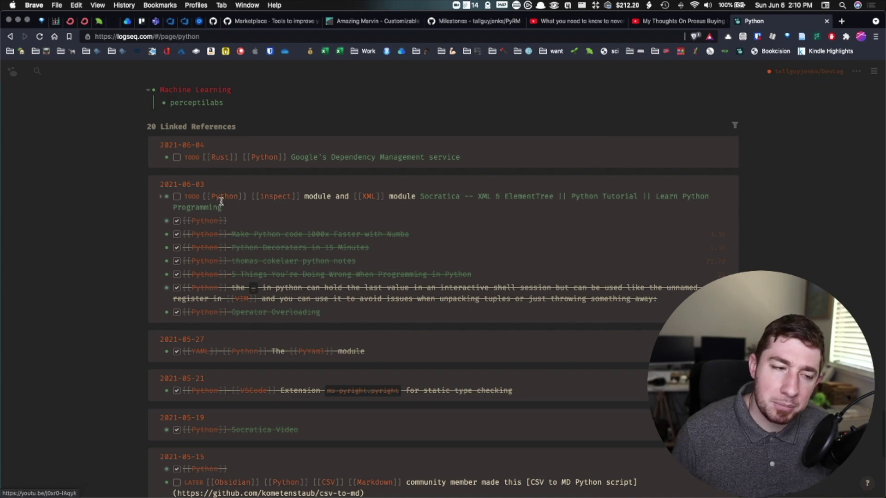
scroll(240, 201, "up", 3)
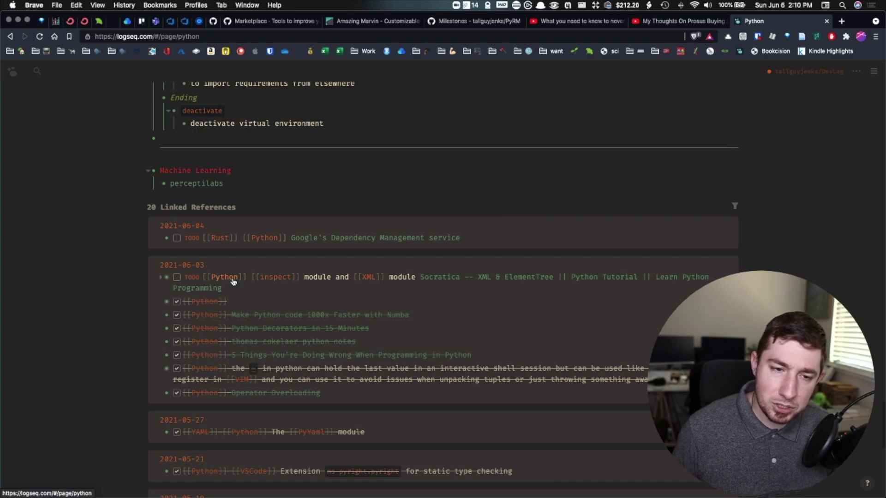
mouse_move(233, 281)
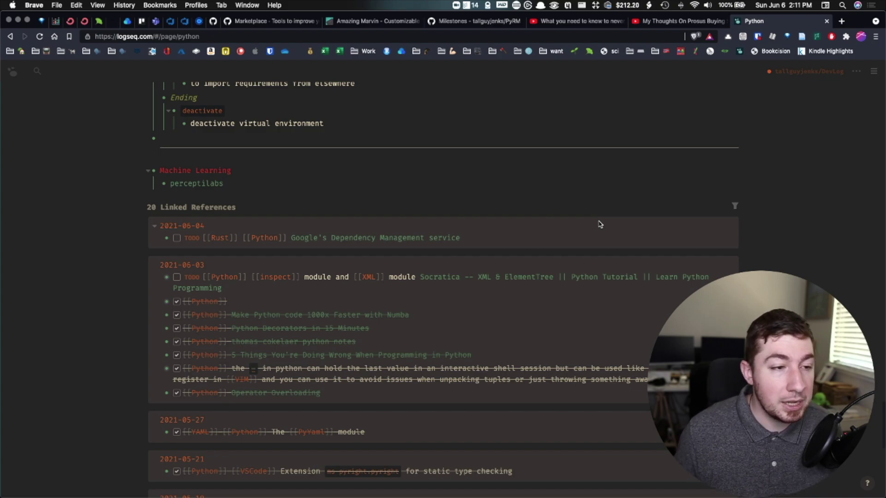
Return to the beginning of the Python page and show the graph's Contents beside it
scroll(600, 225, "up", 10)
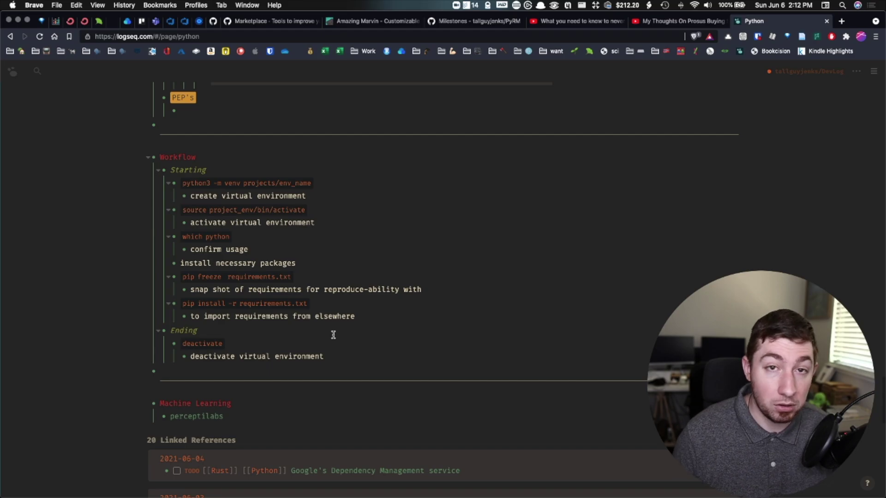
scroll(333, 335, "up", 20)
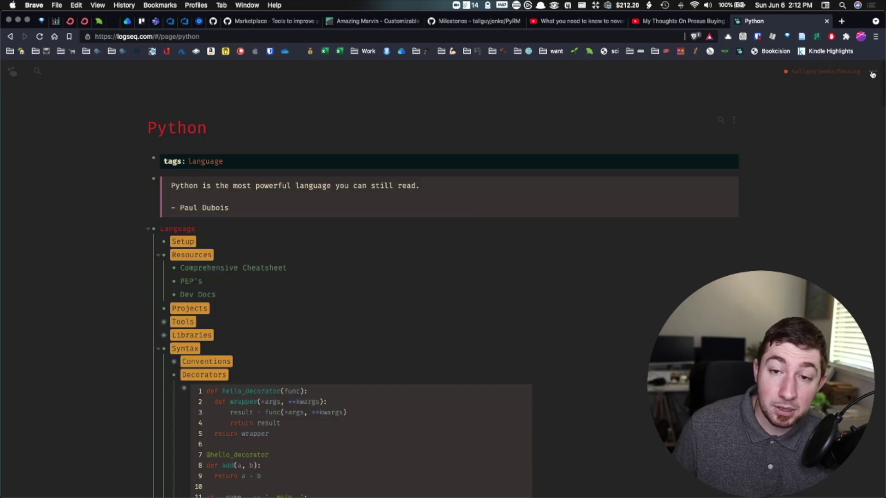
left_click(872, 72)
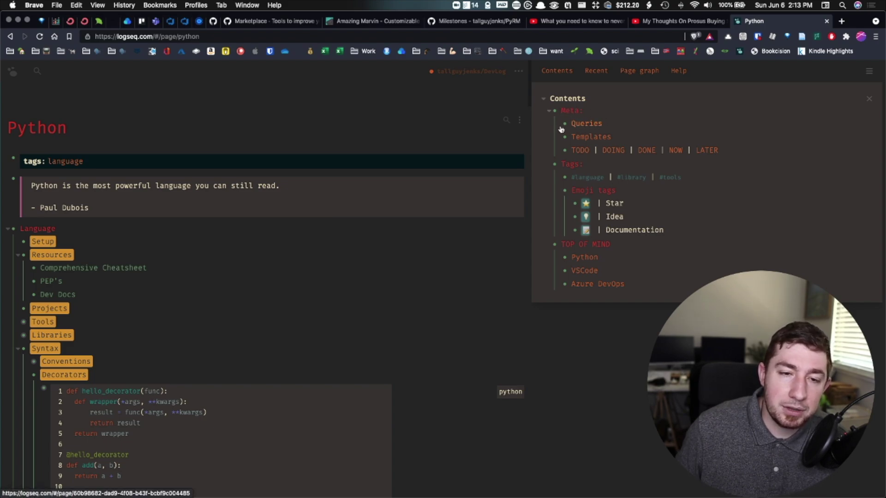
Open the Queries page on its own, without the Contents, and inspect the source of its On going Tasks query and page properties
left_click(589, 123)
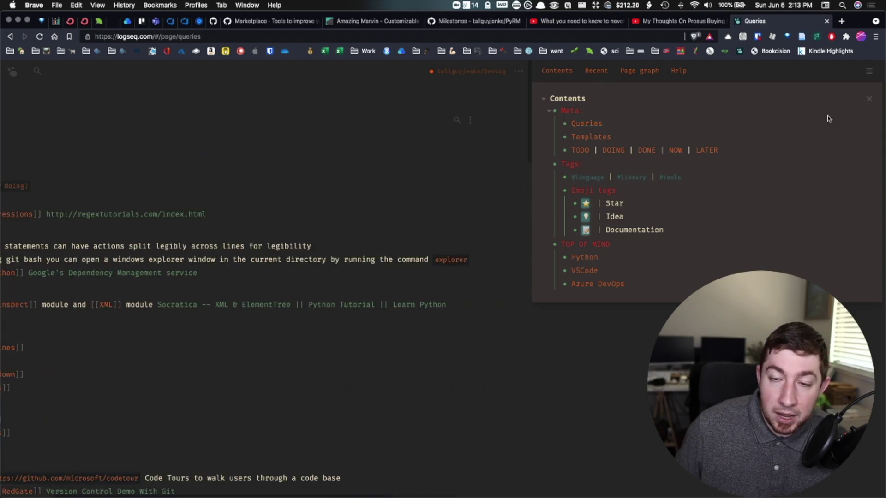
left_click(869, 99)
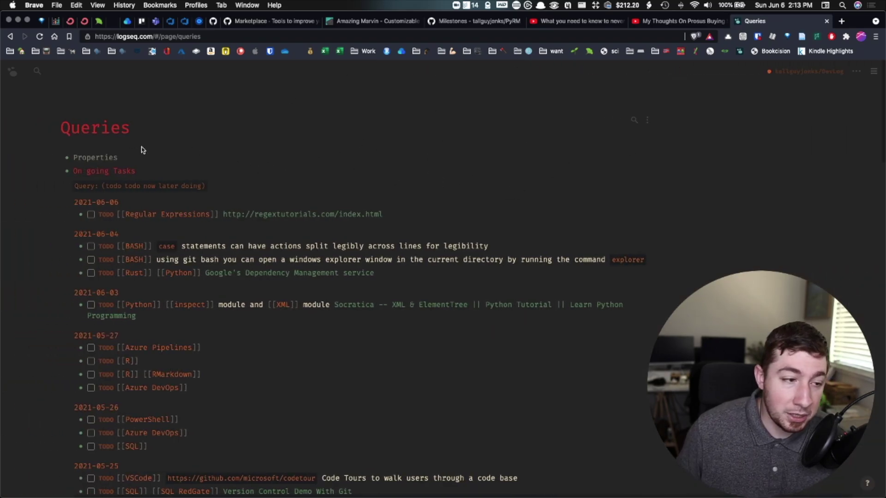
left_click(169, 170)
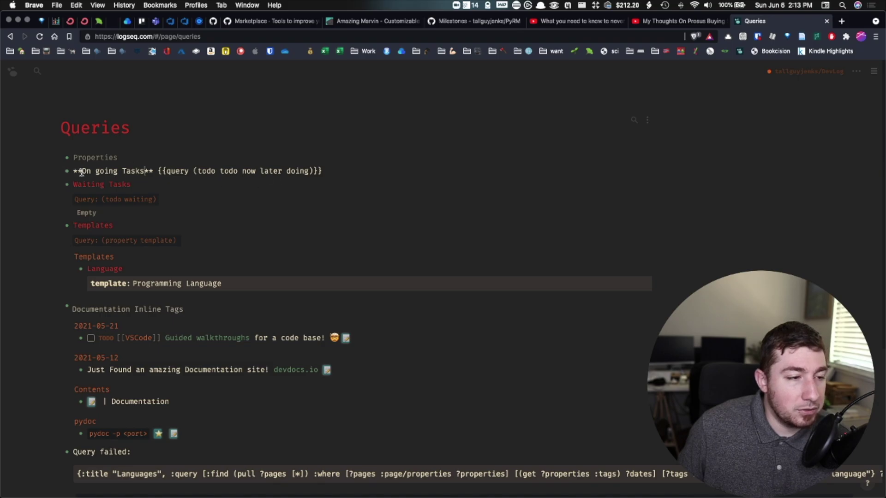
left_click(133, 159)
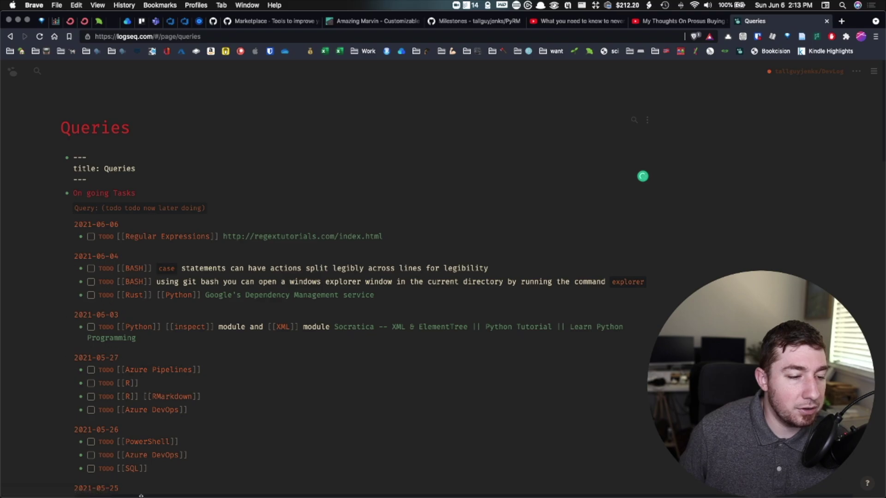
left_click(27, 169)
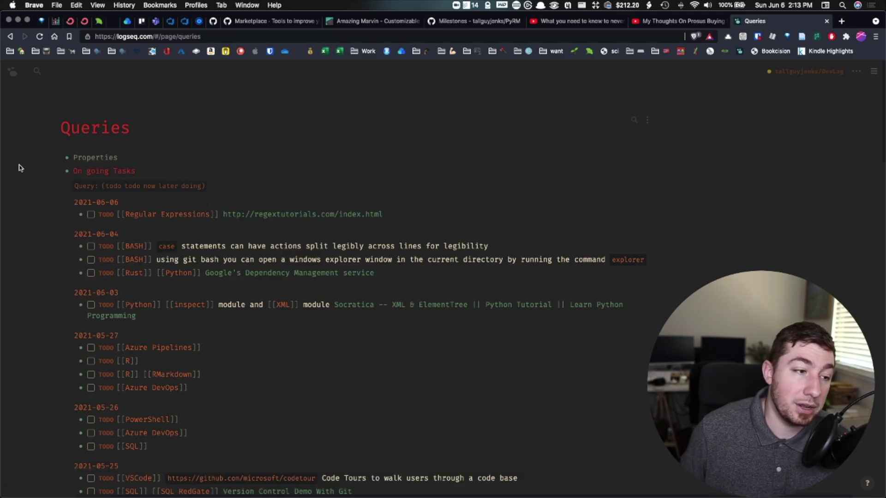
left_click(158, 170)
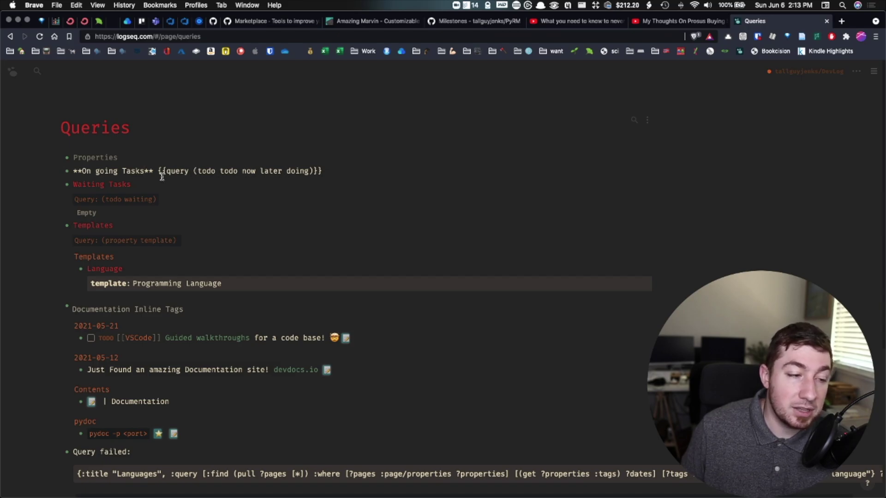
left_click(41, 147)
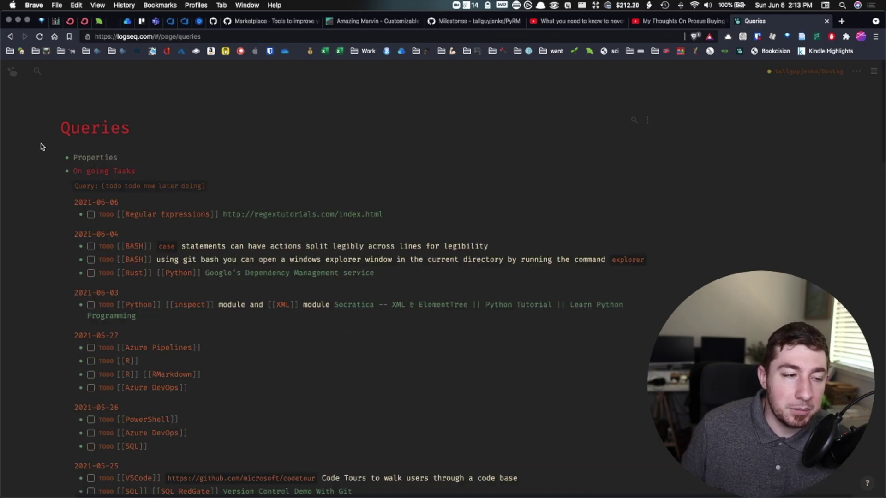
Look through the tasks listed by the On going Tasks query, from dated journal entries to page entries
scroll(136, 259, "down", 8)
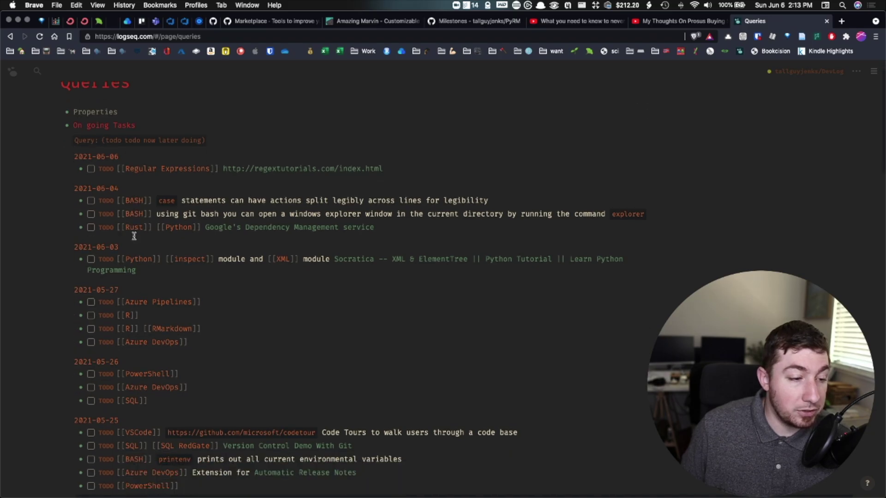
scroll(133, 217, "down", 8)
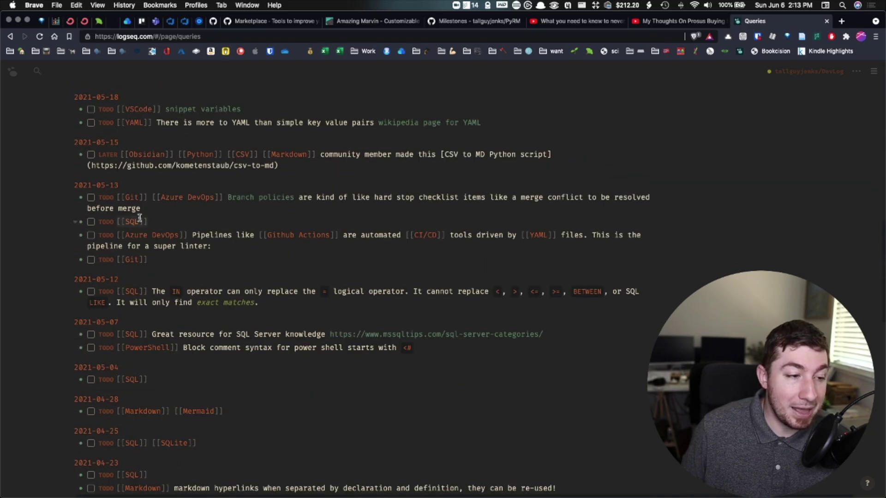
scroll(189, 204, "down", 5)
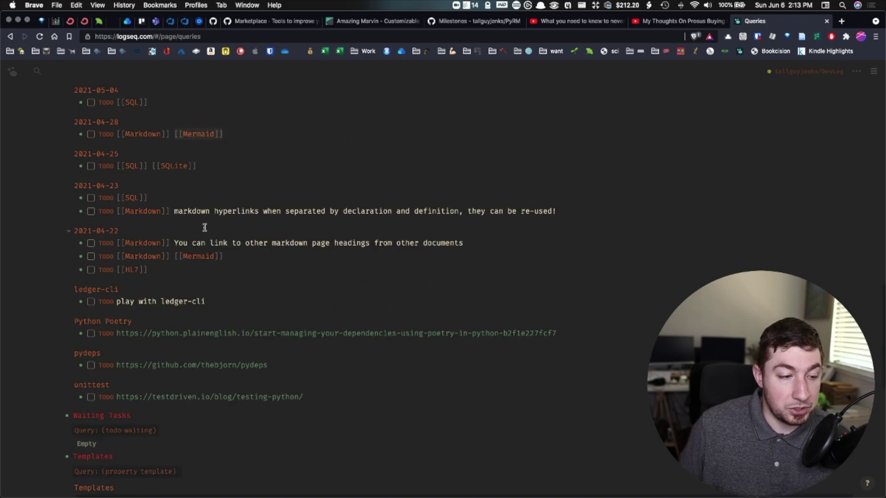
scroll(221, 280, "up", 1)
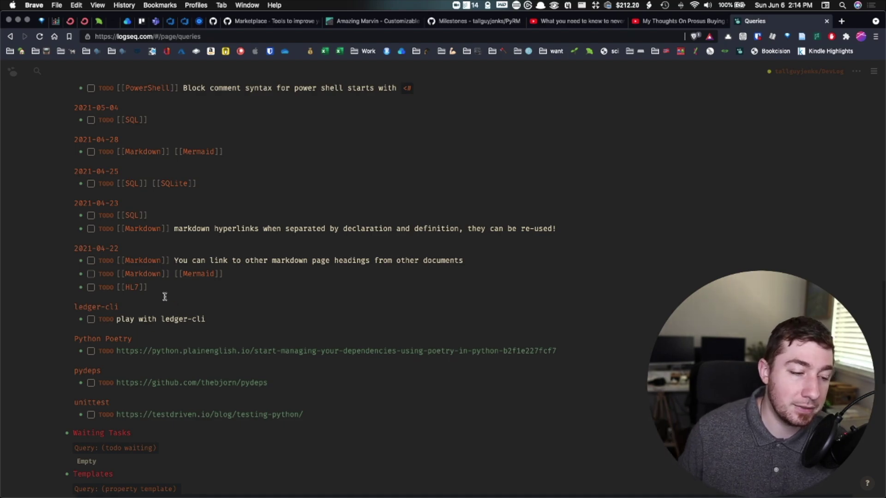
scroll(109, 202, "up", 15)
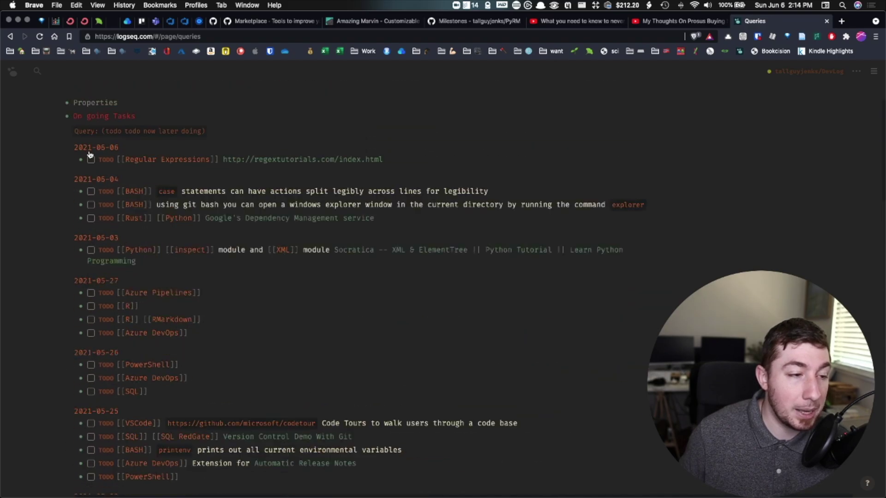
scroll(90, 155, "up", 2)
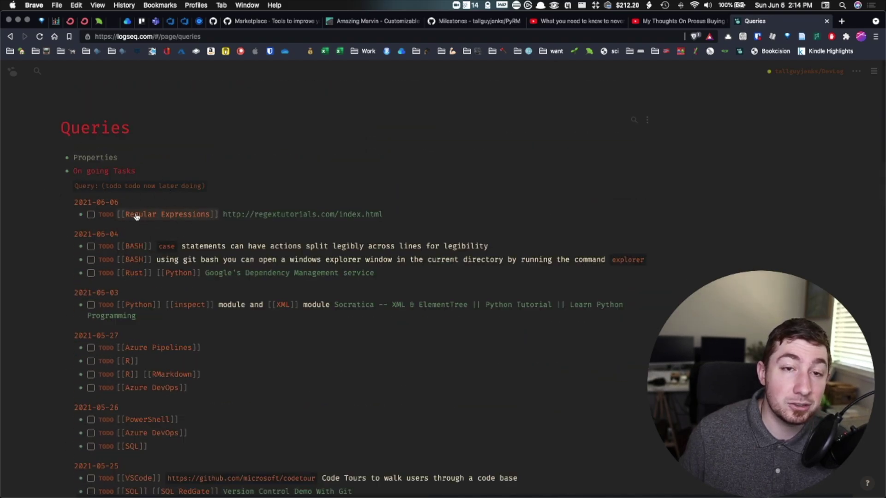
Inspect the source of the Waiting Tasks and Templates queries, and the Language template listed below them
scroll(60, 172, "down", 20)
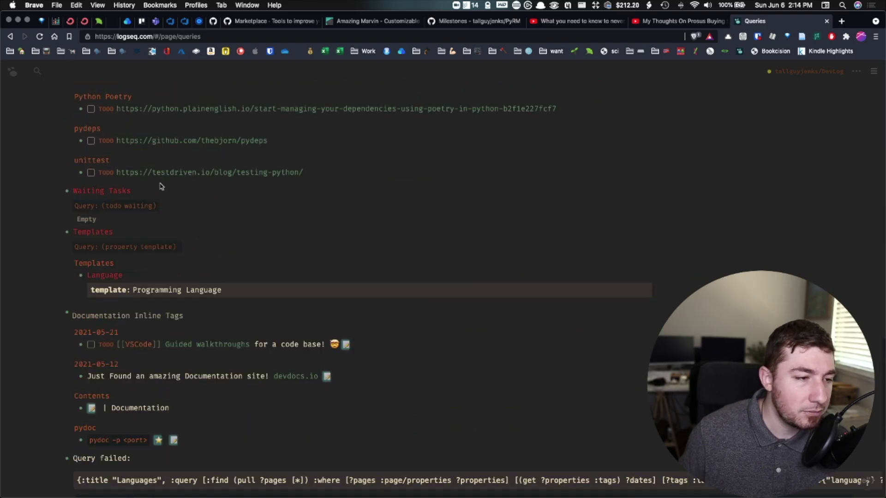
left_click(161, 186)
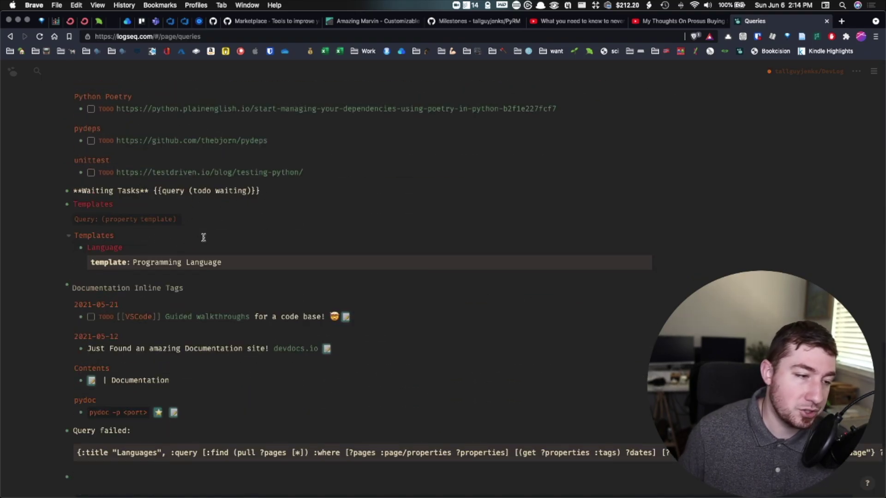
left_click(60, 209)
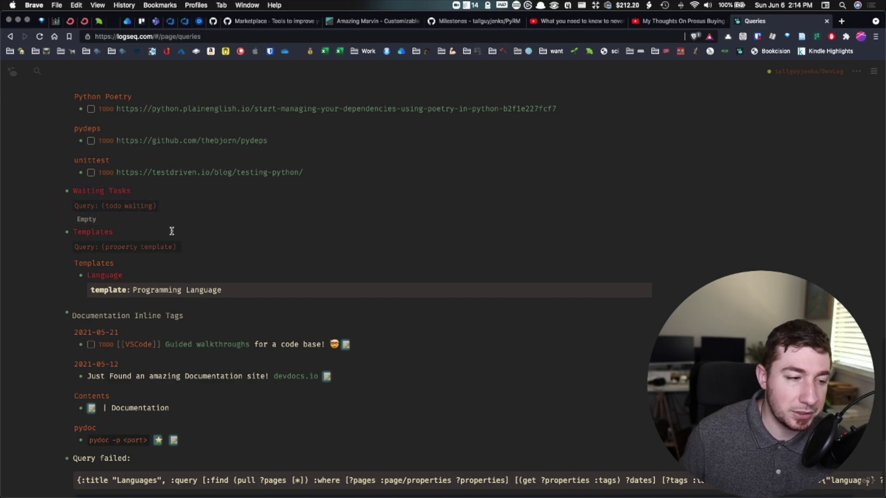
left_click(188, 232)
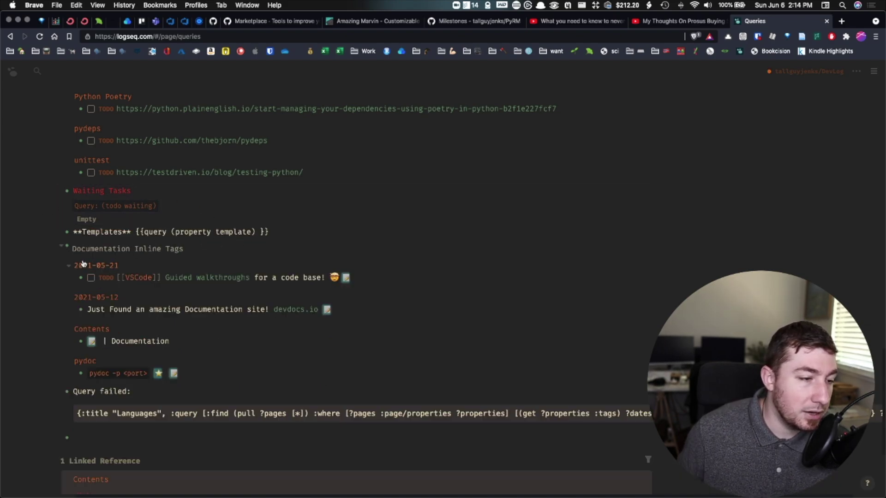
left_click(51, 213)
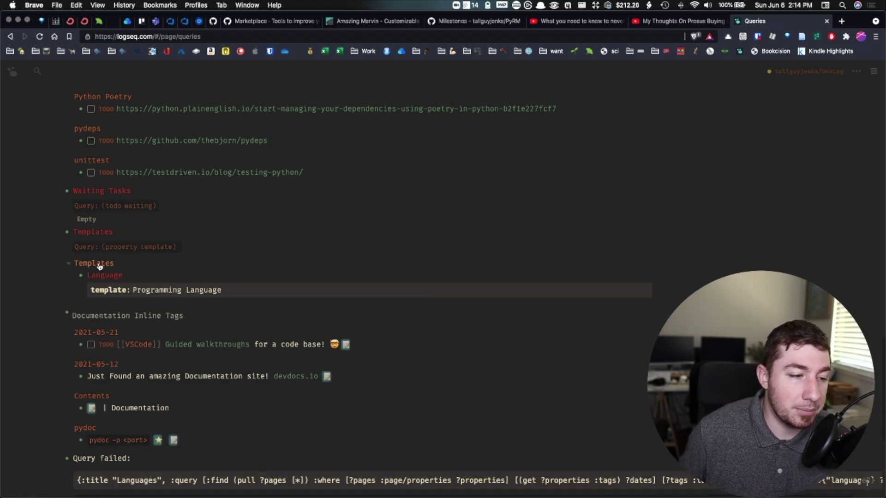
mouse_move(98, 265)
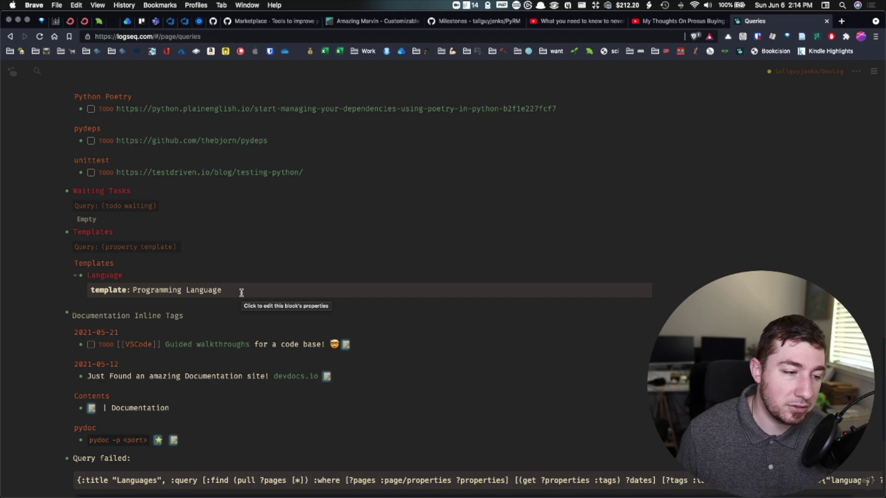
Reveal the source of the Documentation Inline Tags query and return it to its rendered results
scroll(35, 279, "down", 1)
scroll(41, 278, "down", 3)
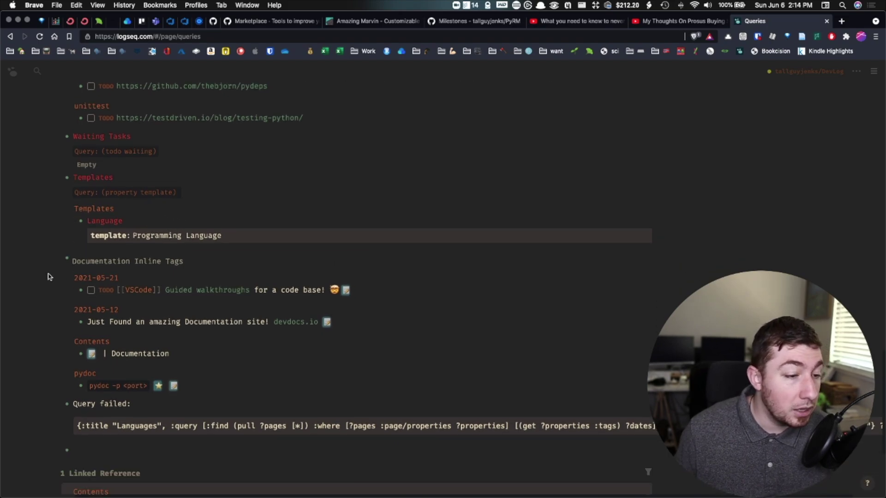
left_click(207, 261)
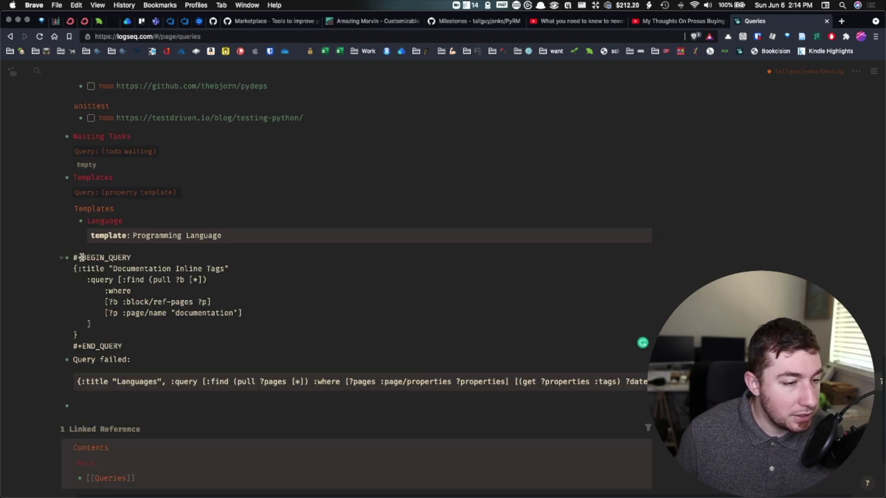
left_click(38, 272)
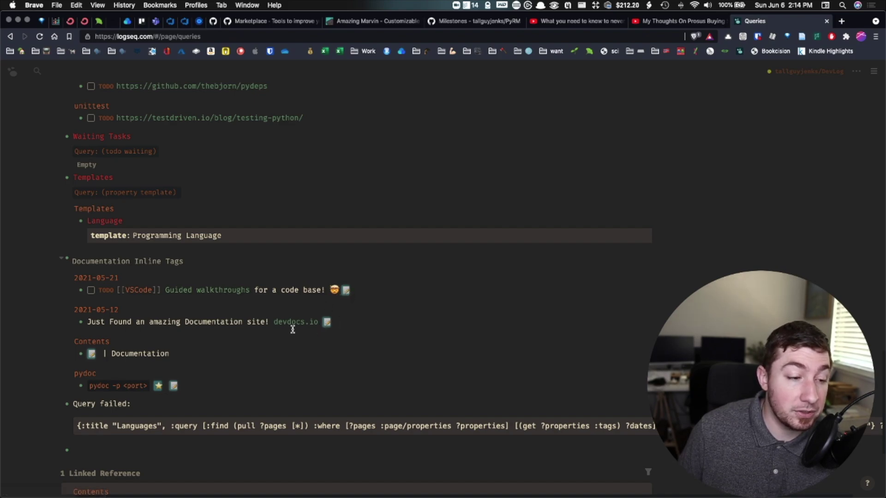
Check the emoji tags in the Contents against the Documentation Inline Tags results, closing the Contents after each look
left_click(873, 72)
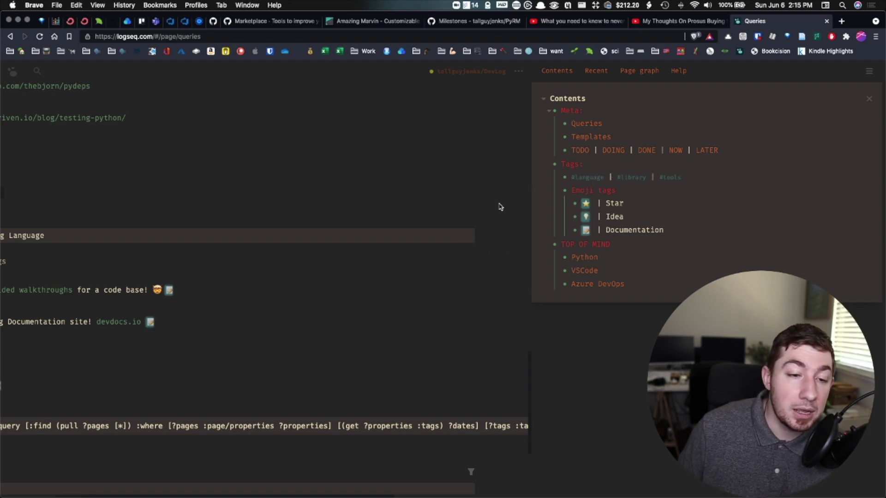
left_click(869, 100)
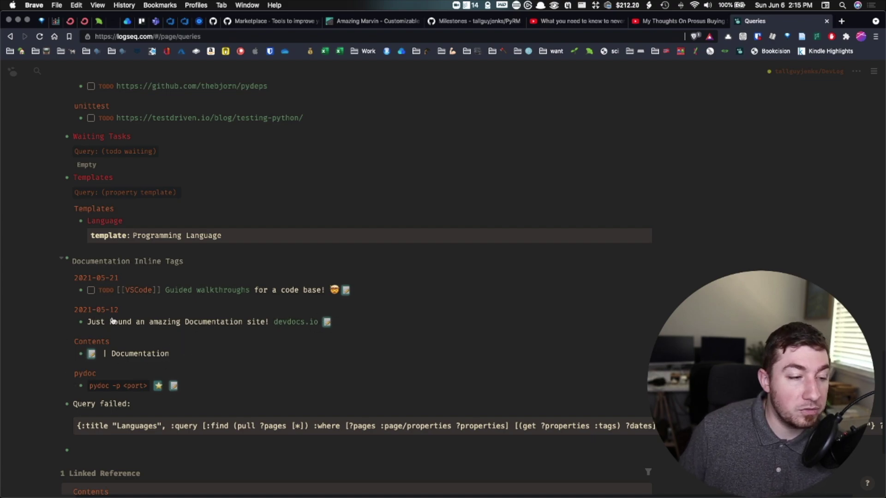
scroll(115, 286, "down", 3)
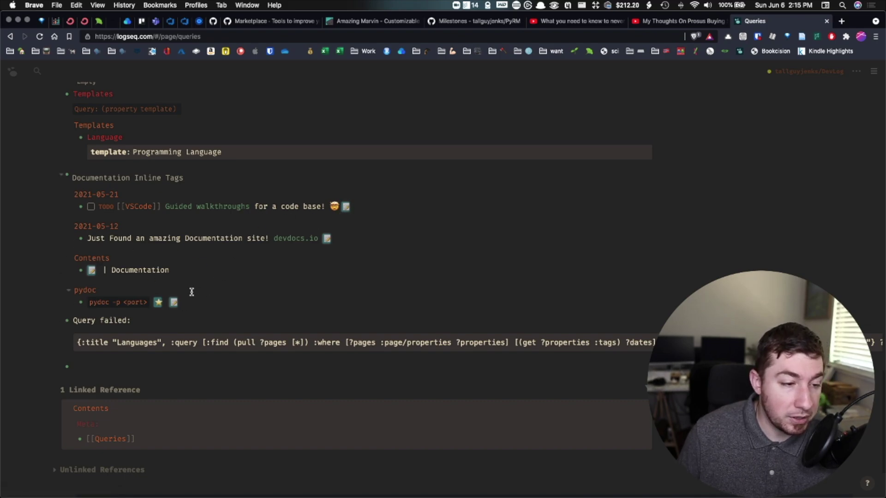
left_click(873, 74)
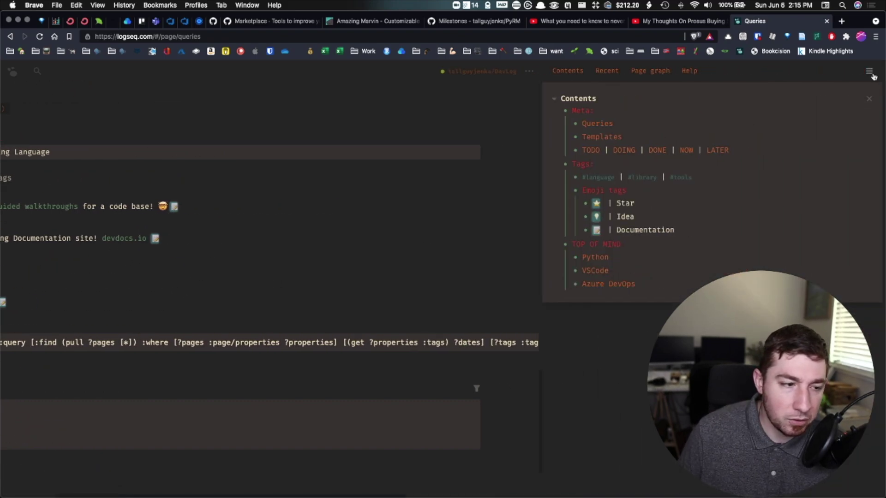
left_click(870, 100)
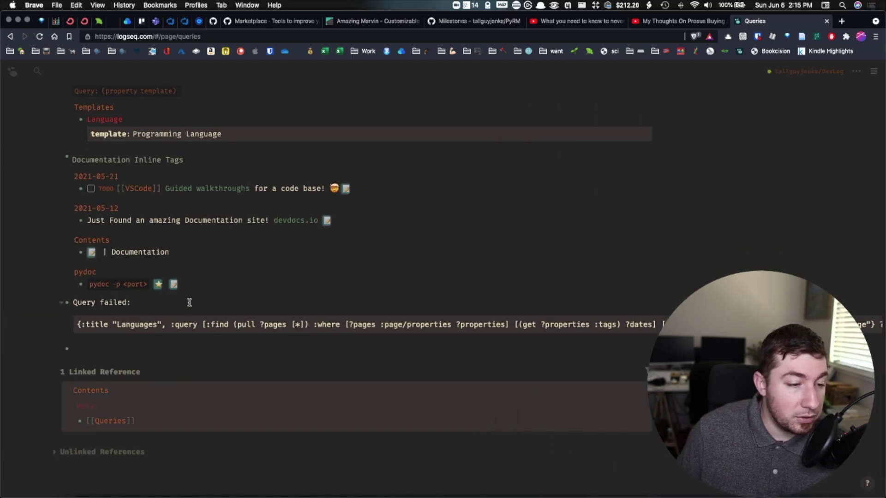
Reveal the source of the failed Languages query, highlight its body, review the conditions, and leave the block unedited
left_click(186, 305)
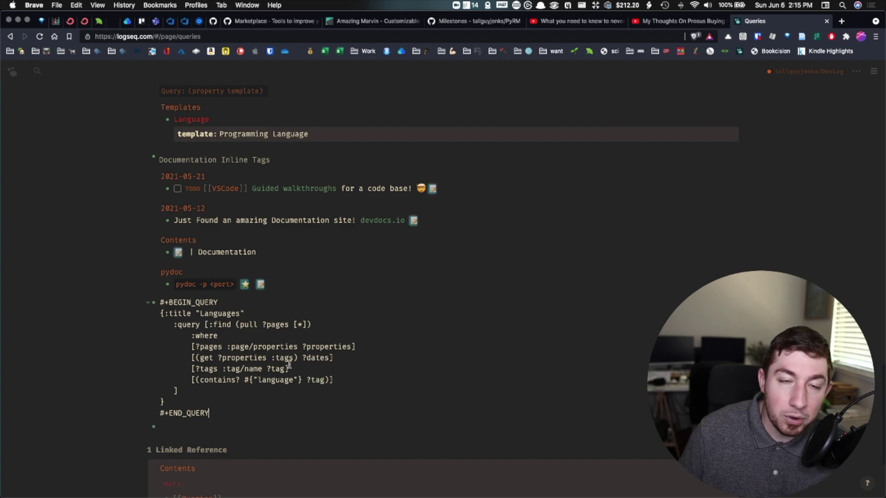
left_click_drag(231, 412, 154, 309)
left_click_drag(189, 399, 147, 317)
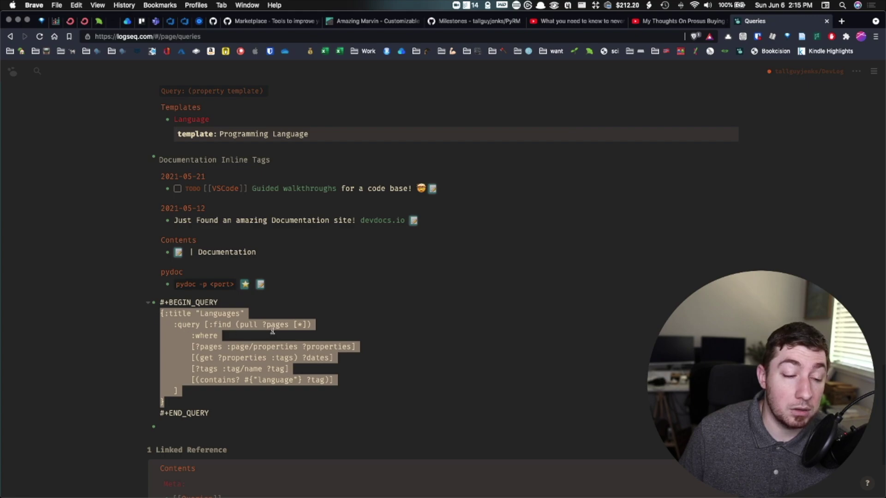
left_click(310, 358)
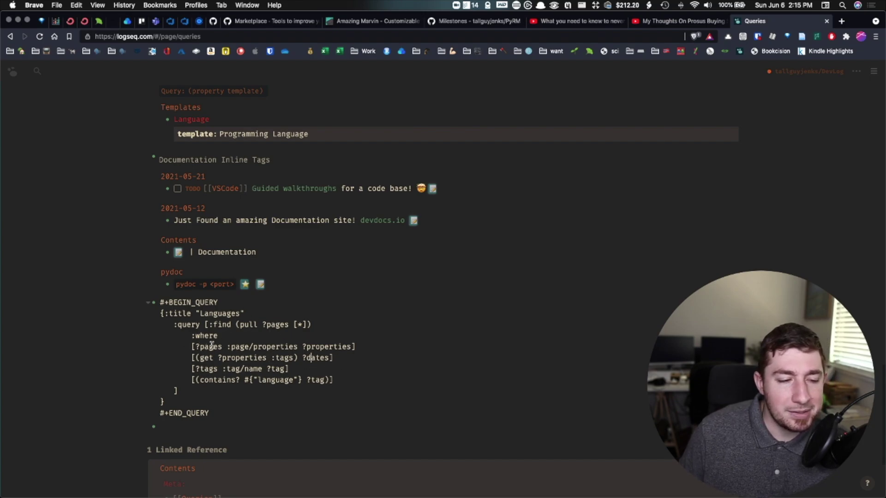
left_click(217, 370)
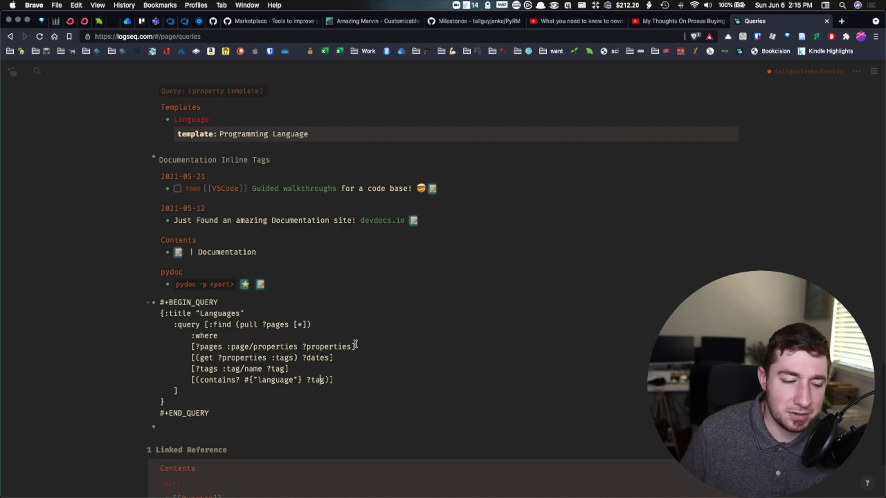
scroll(351, 341, "down", 2)
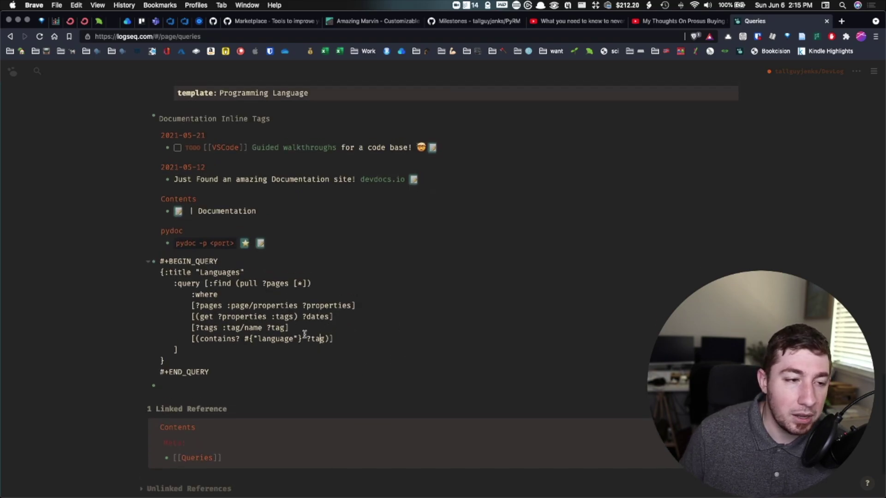
scroll(323, 249, "up", 6)
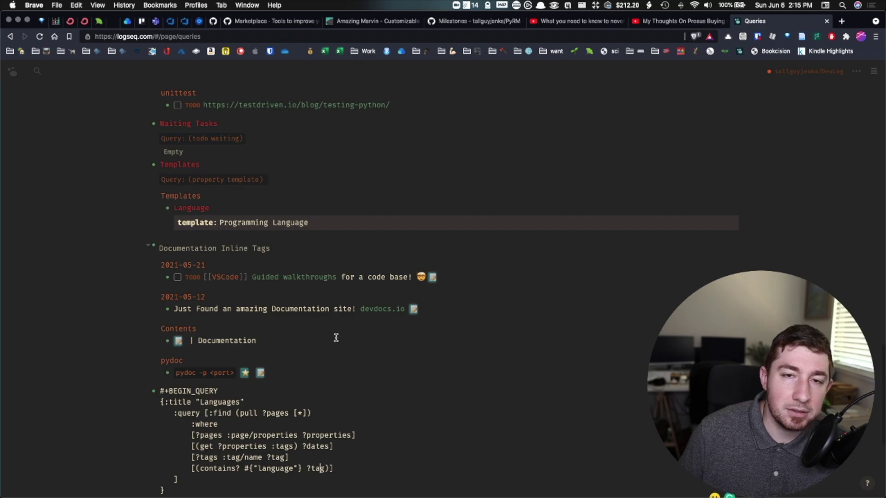
scroll(344, 333, "down", 1)
key("Escape")
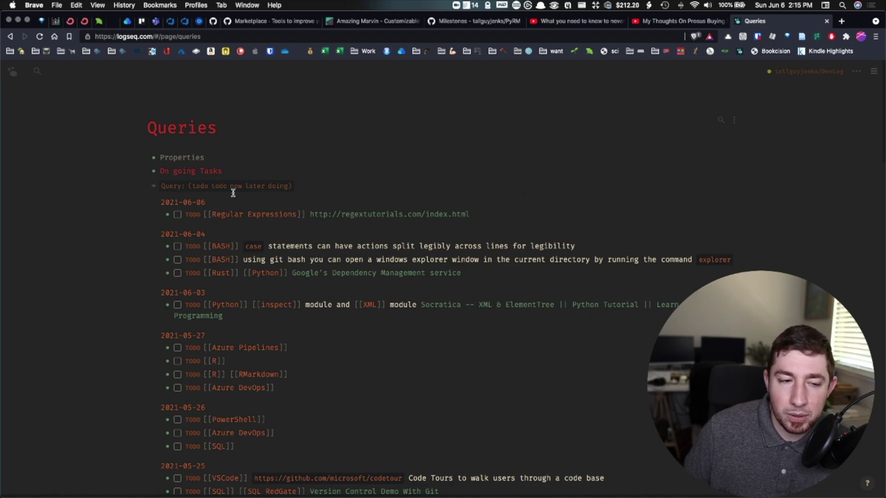
Reveal the source of the On going Tasks query and return the block to its rendered results
left_click(240, 171)
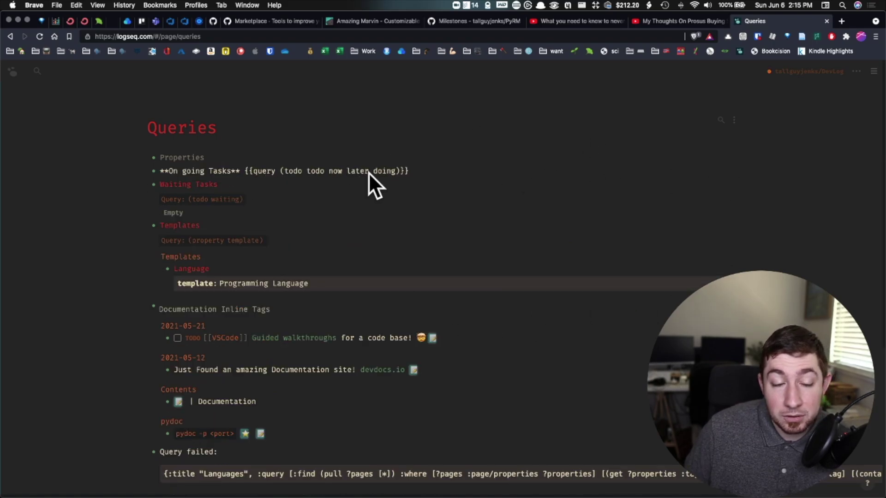
left_click(429, 169)
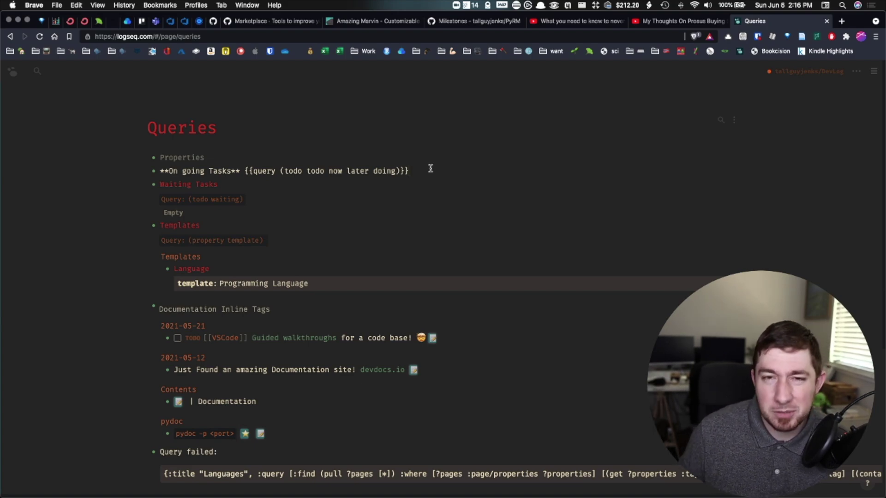
key("Escape")
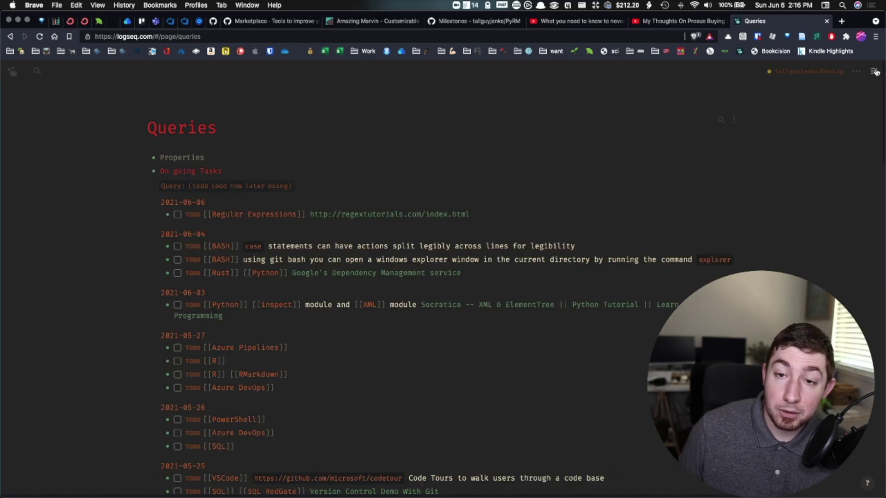
Check the task status links in the Contents, close it, and cycle the Regular Expressions task's status marker back to TODO
left_click(873, 71)
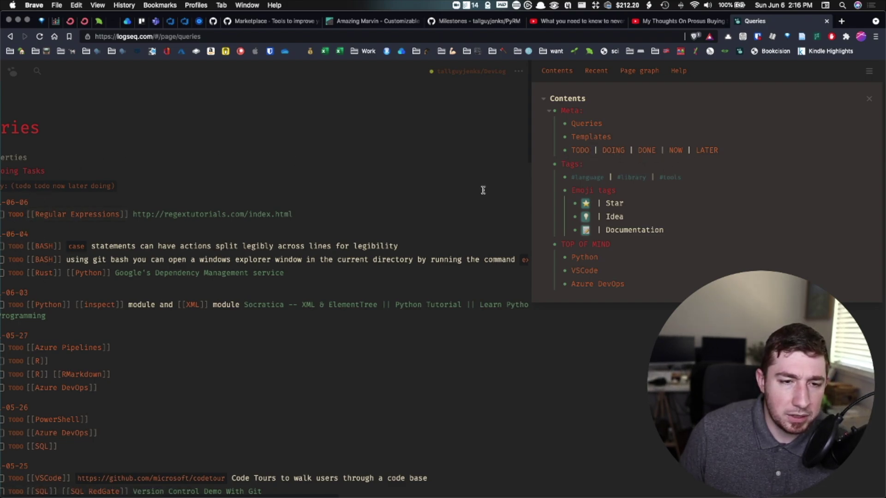
left_click(868, 98)
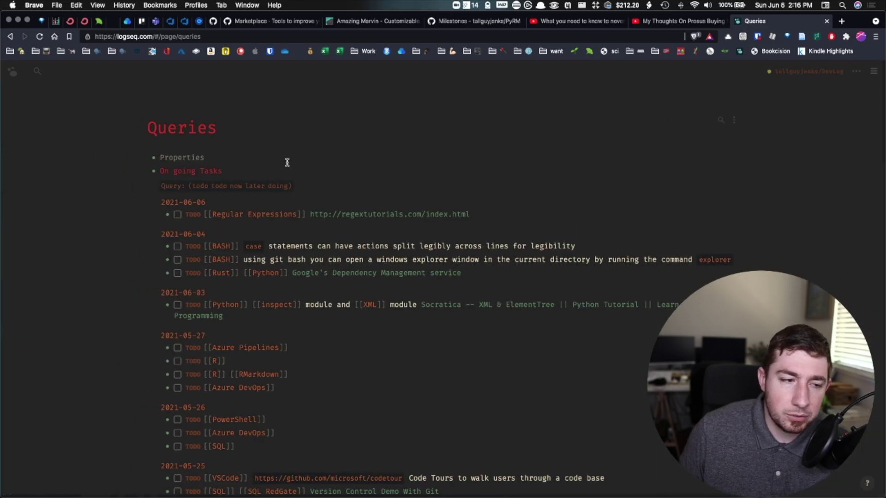
left_click(193, 215)
left_click(194, 217)
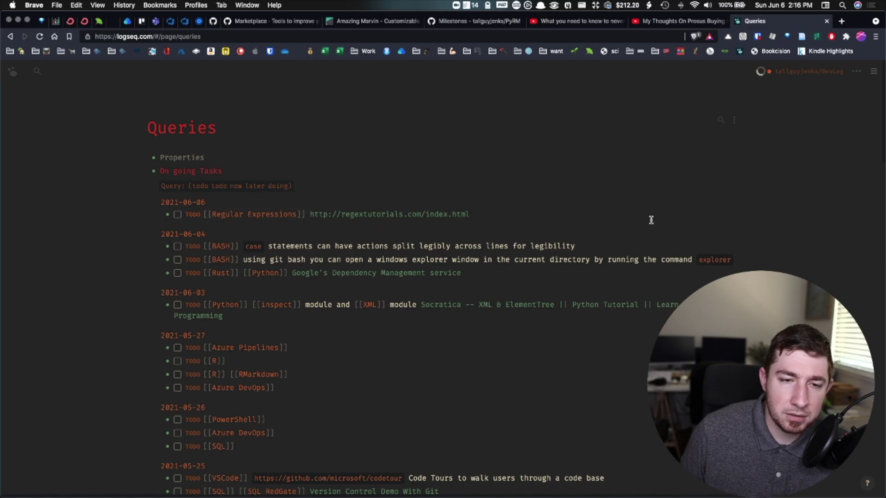
Show the Contents again, search the graph for "config" and open the logseq/config.edn file
left_click(873, 72)
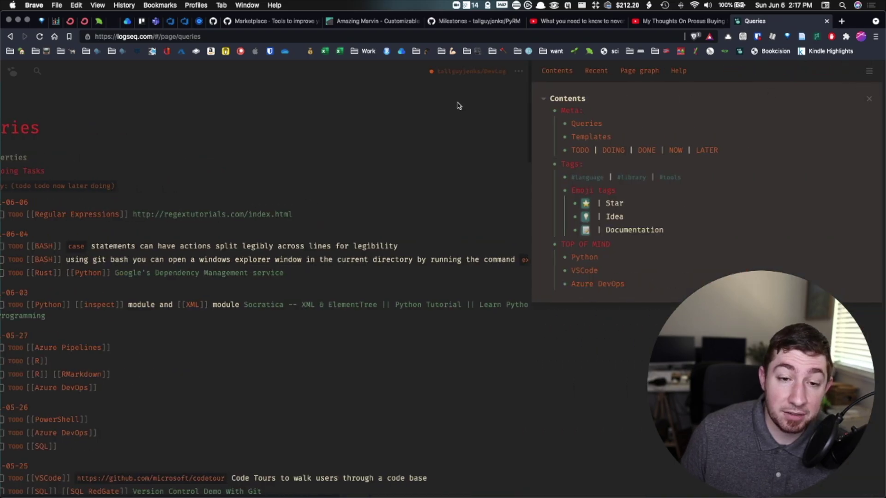
left_click(98, 71)
type("config")
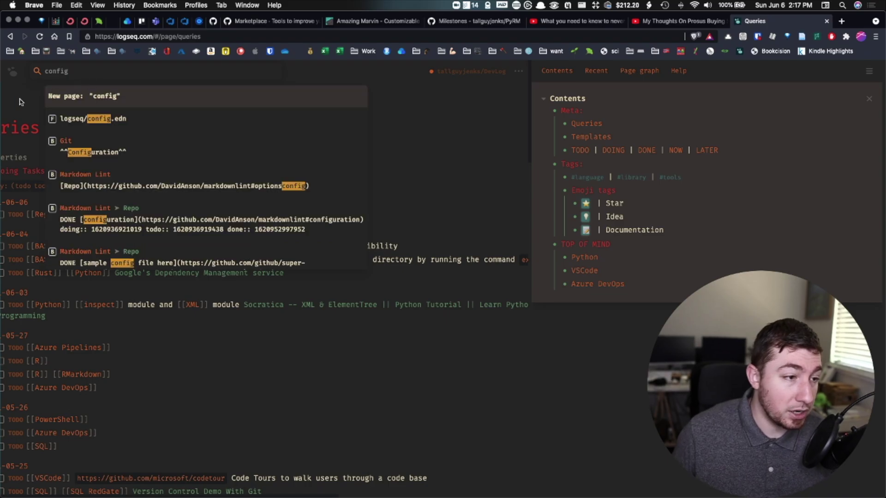
key("Down")
key("Return")
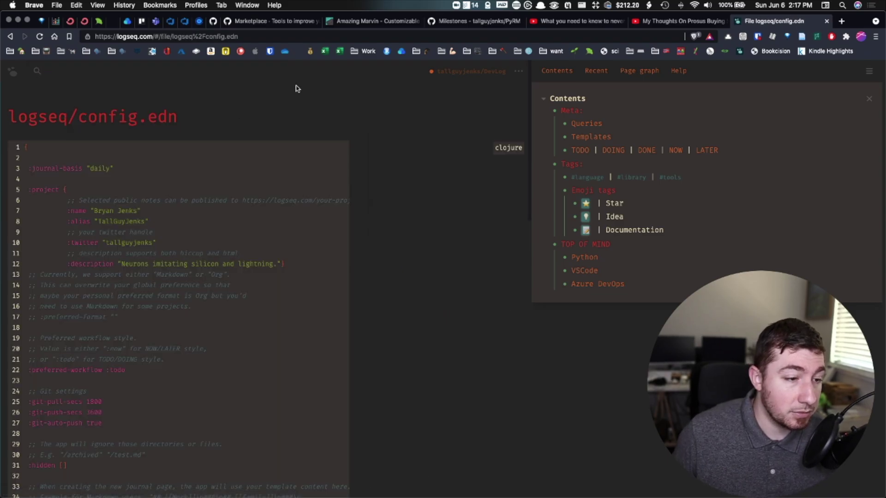
Examine the preferred workflow setting in config.edn and its comments on the NOW/LATER and TODO/DOING styles
scroll(184, 249, "down", 5)
scroll(115, 166, "down", 3)
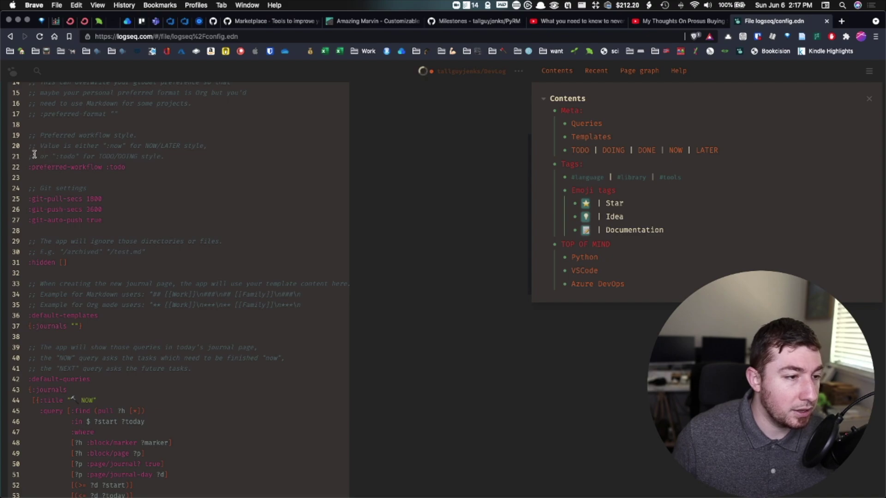
left_click_drag(184, 160, 77, 138)
left_click(101, 147)
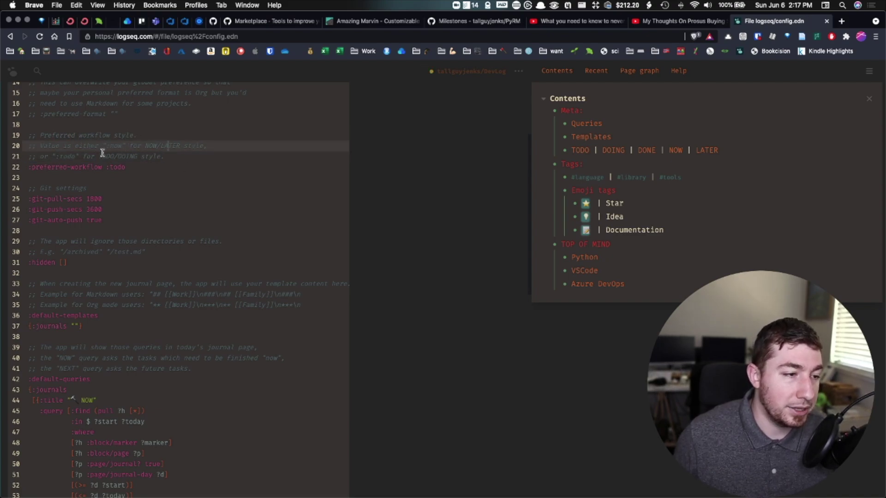
left_click(80, 157)
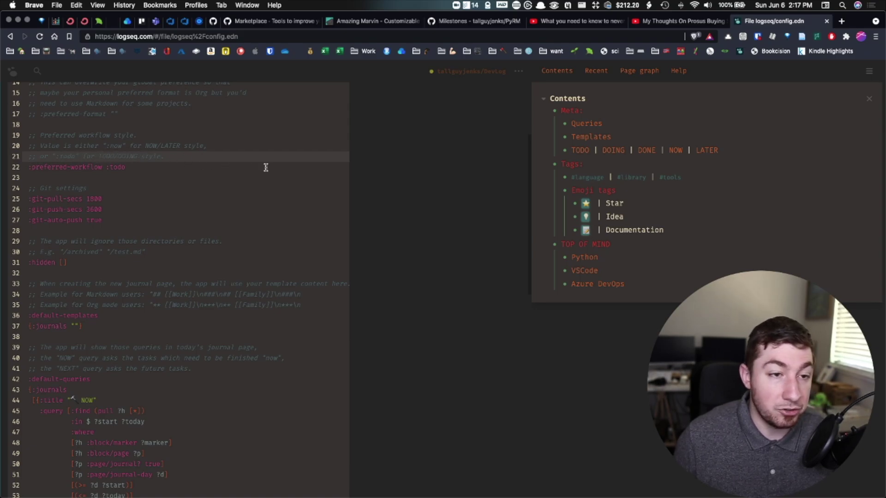
Return to the Queries page and demonstrate the clickable status marker on the Regular Expressions task
left_click(10, 36)
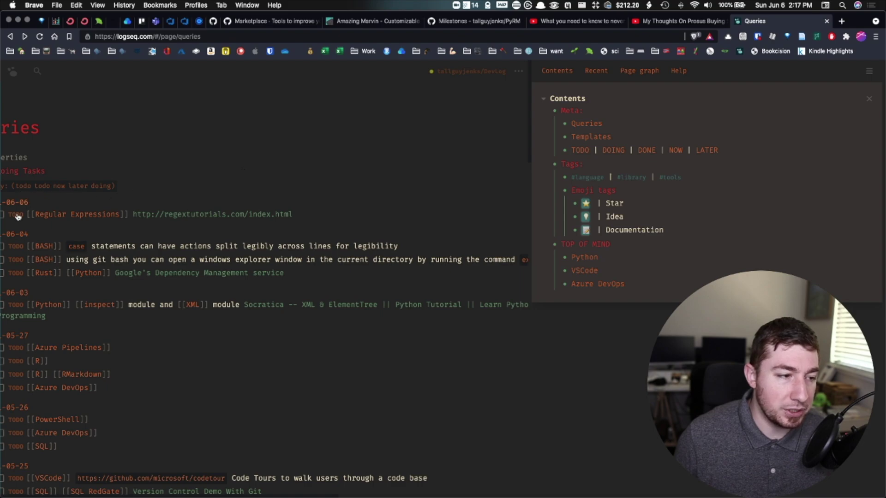
left_click(15, 215)
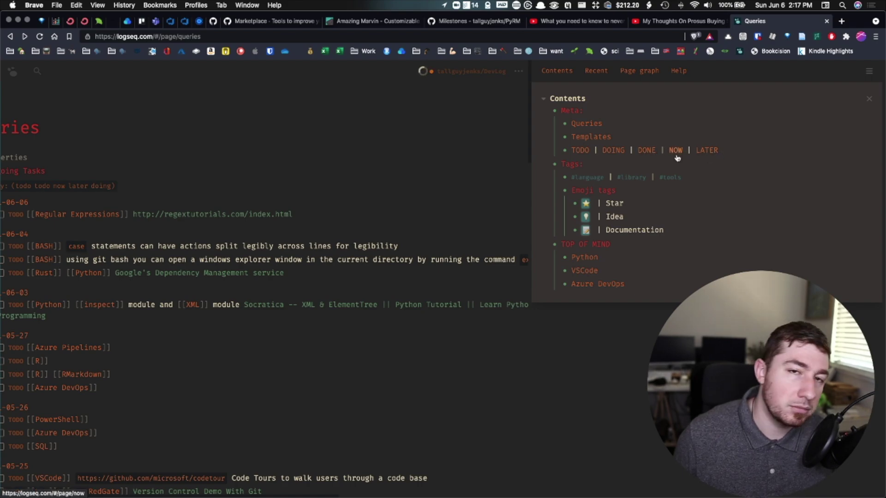
Open the TODO page from the Contents, hide the sidebar, and browse the page's linked references down to the end
mouse_move(676, 157)
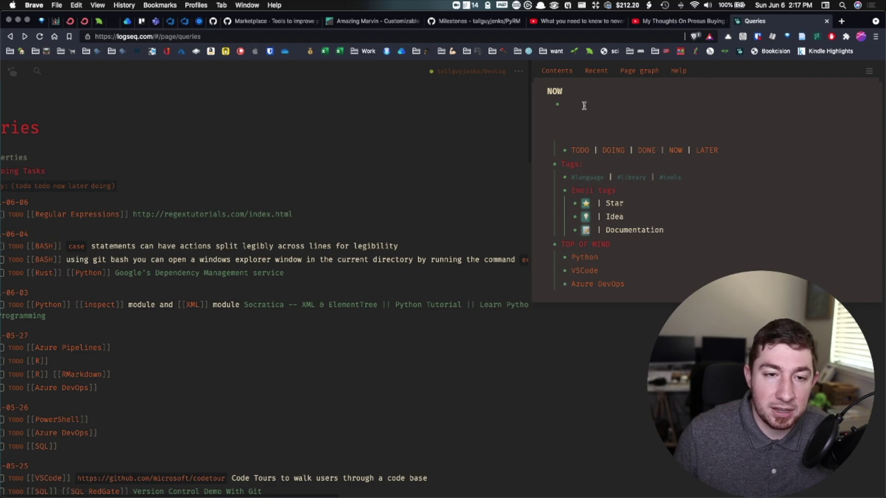
left_click(580, 151)
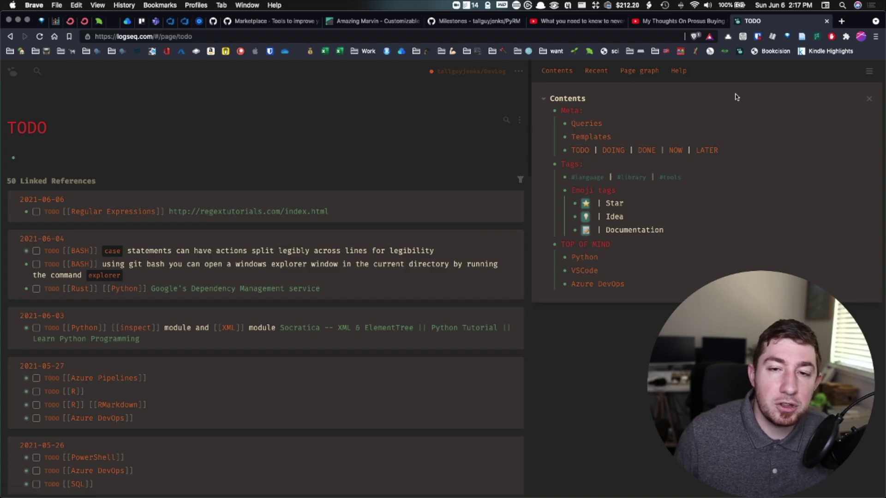
left_click(870, 73)
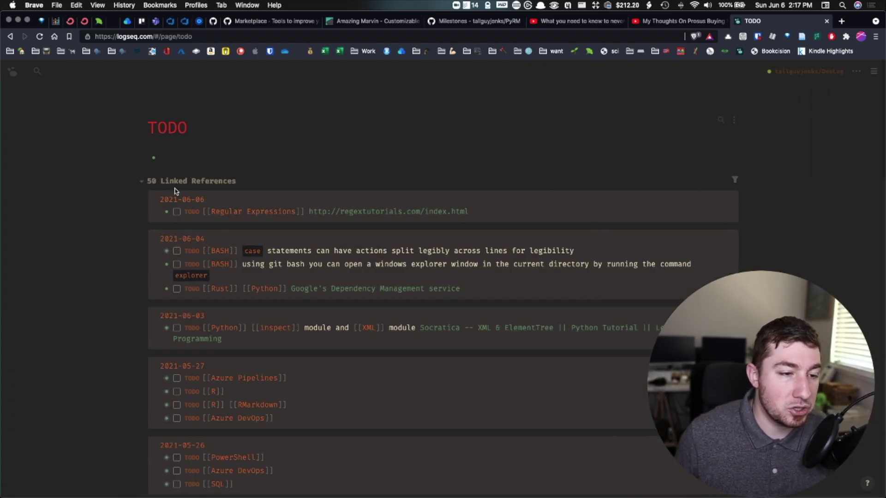
scroll(240, 193, "down", 1)
scroll(237, 152, "up", 1)
scroll(182, 340, "down", 5)
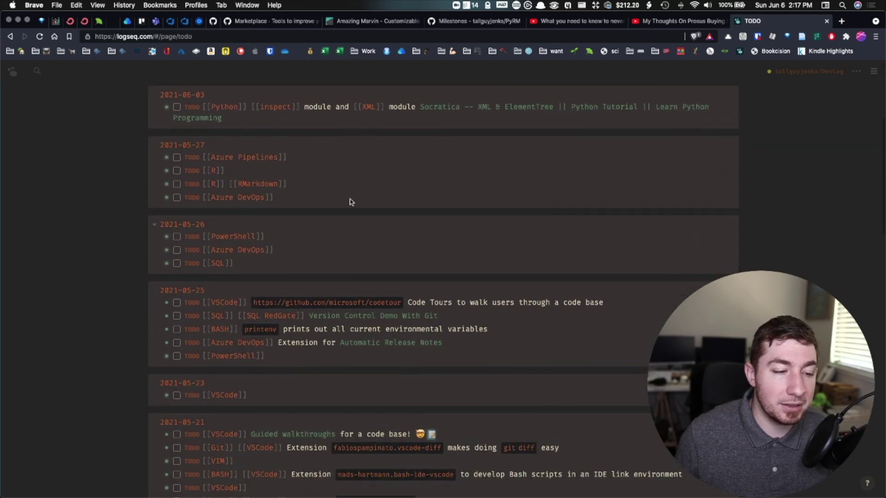
scroll(350, 202, "down", 15)
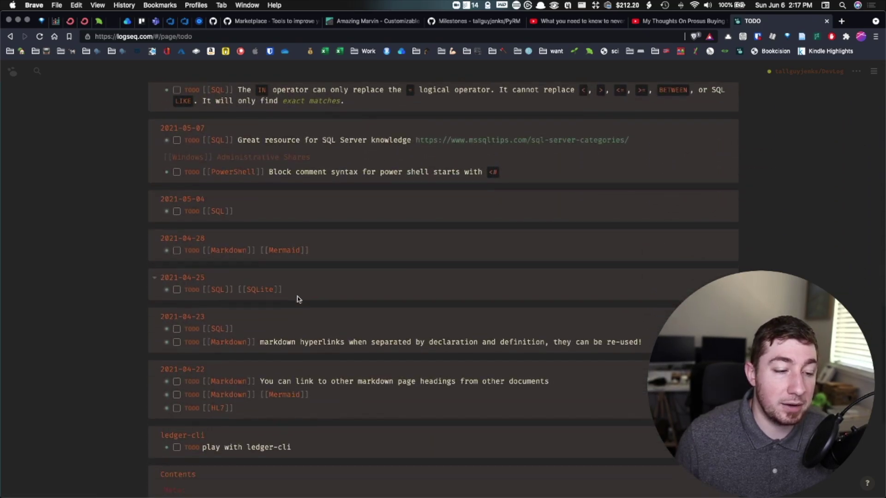
scroll(298, 298, "down", 6)
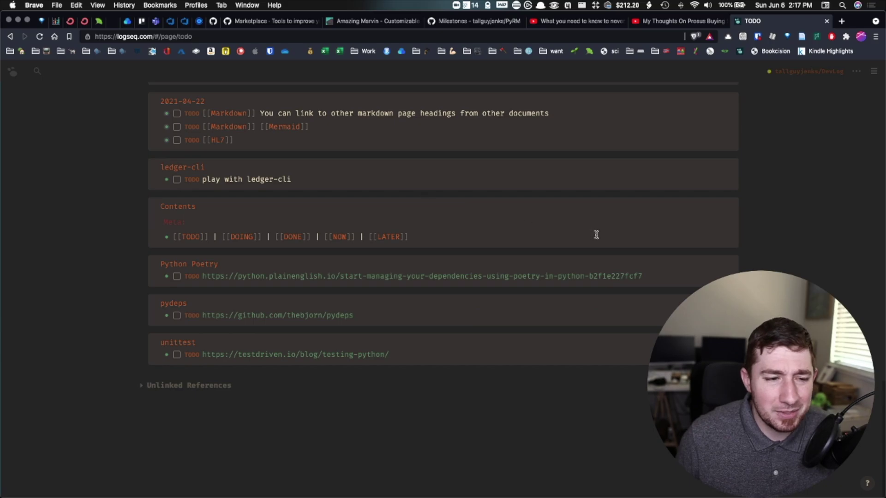
scroll(669, 193, "up", 12)
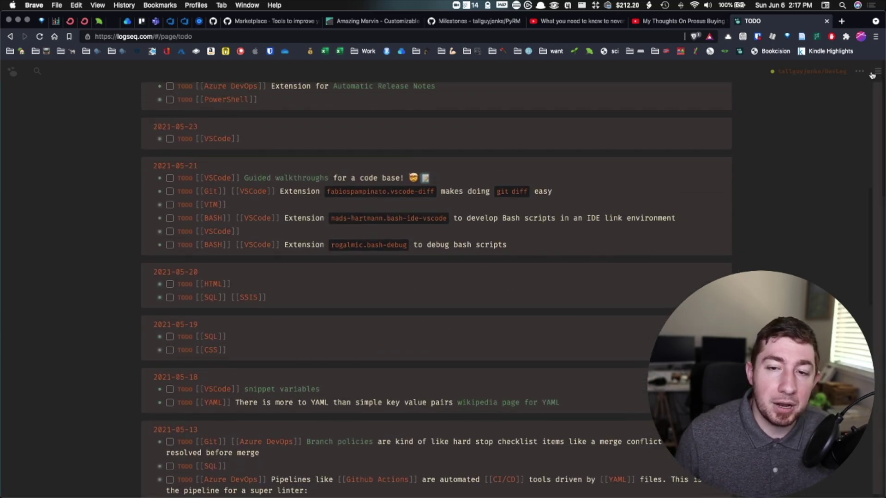
Compare the Queries page with the TODO page by opening each from the Contents, and close the Contents
left_click(872, 73)
left_click(577, 128)
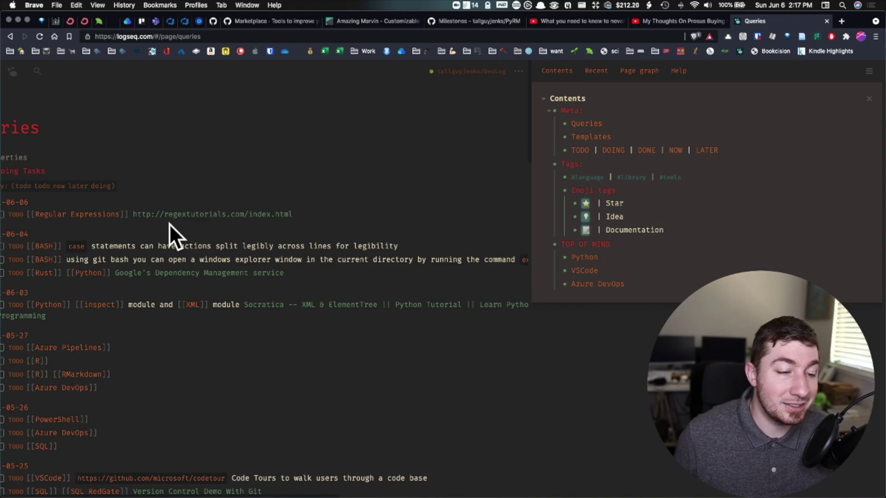
left_click(585, 153)
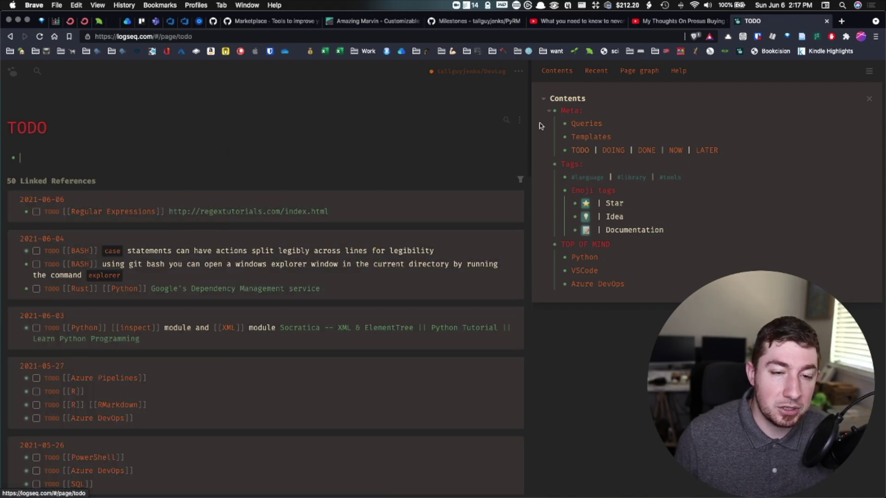
left_click(869, 96)
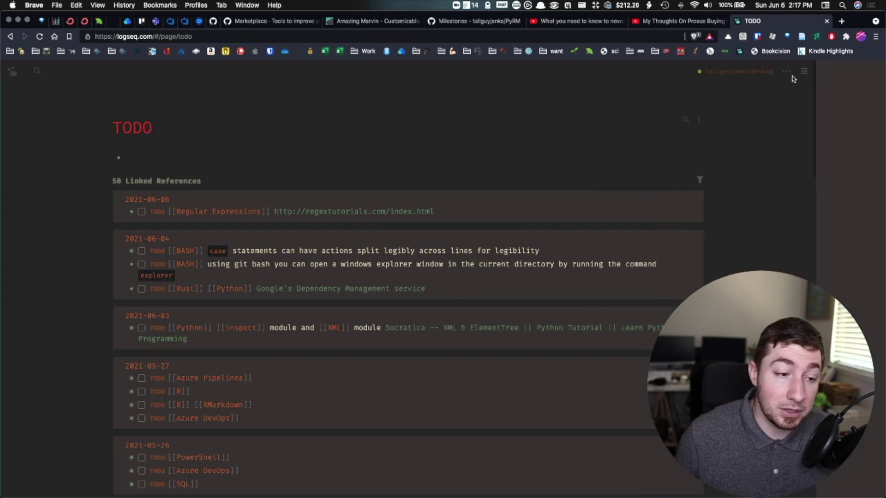
Expand the 2021-05-13 SQL task and its nested note comparing sub queries and CTEs to read the child blocks
scroll(332, 274, "down", 20)
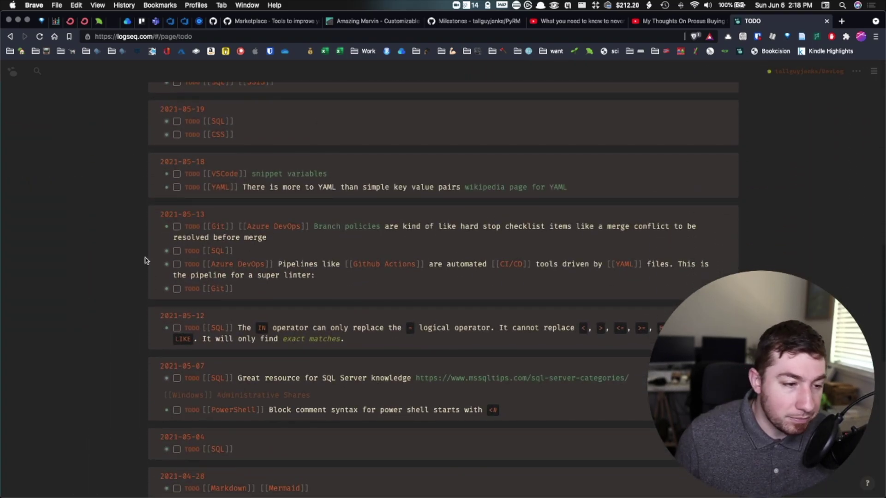
left_click(161, 253)
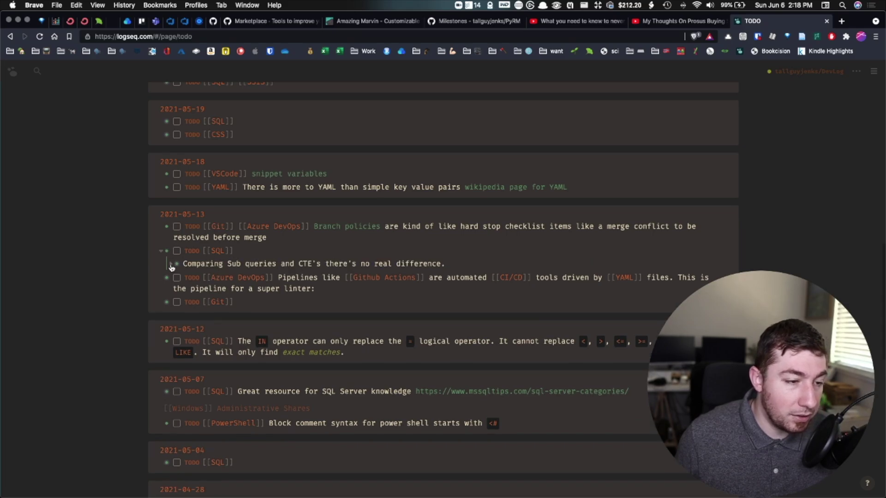
left_click(170, 265)
left_click(160, 251)
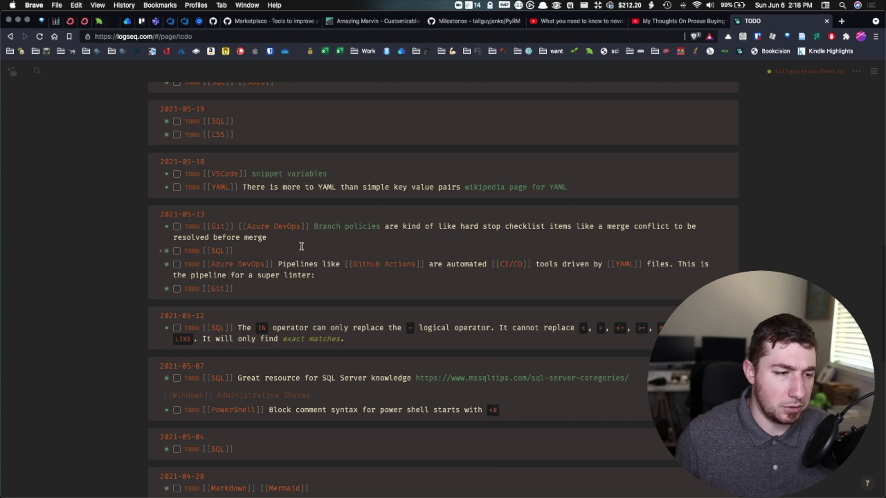
left_click(160, 252)
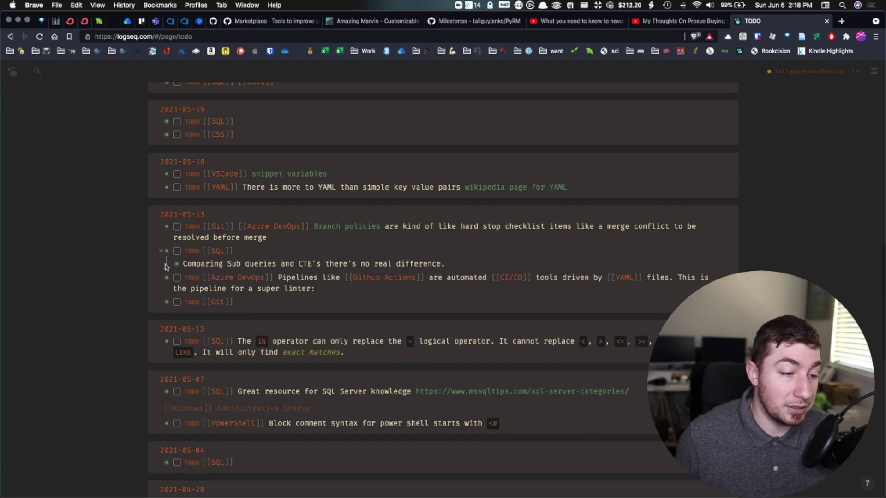
left_click(170, 265)
left_click_drag(307, 263, 377, 266)
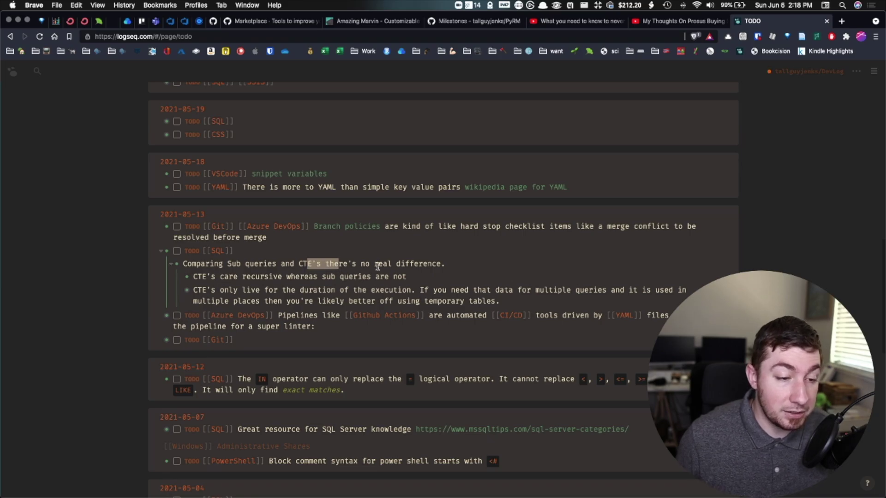
scroll(784, 161, "up", 15)
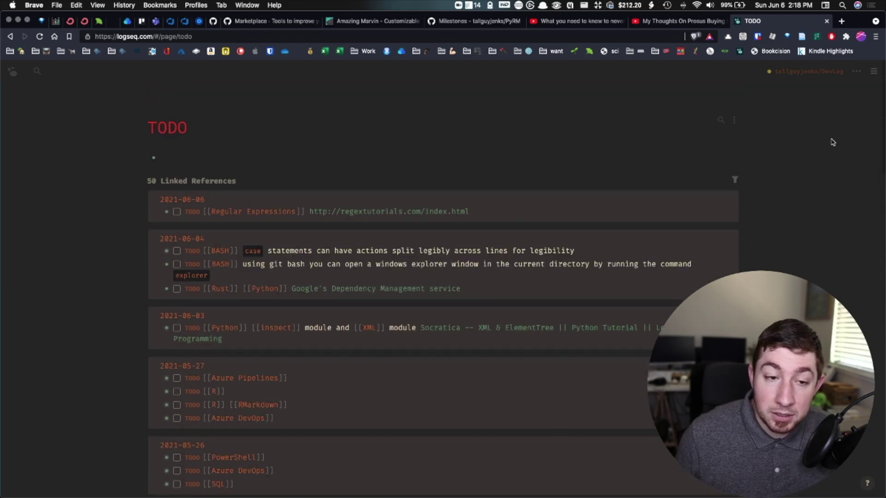
Open the language tag page from the Contents and hide the sidebar
left_click(873, 71)
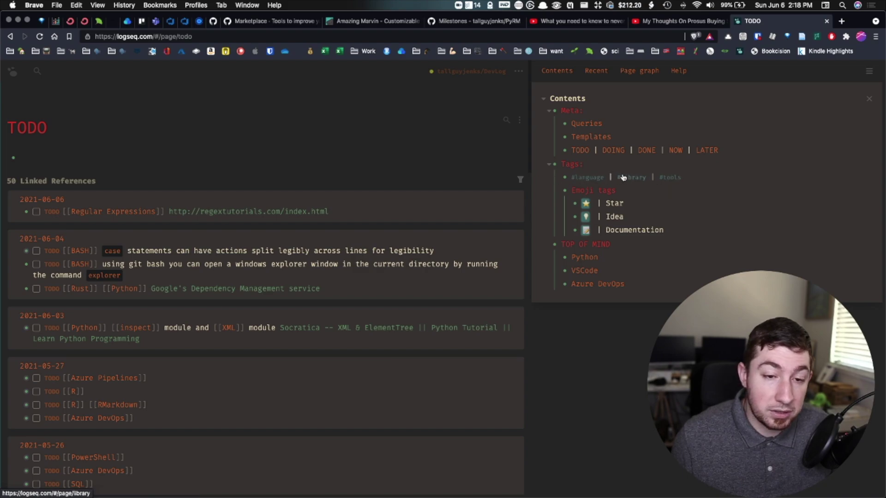
left_click(592, 180)
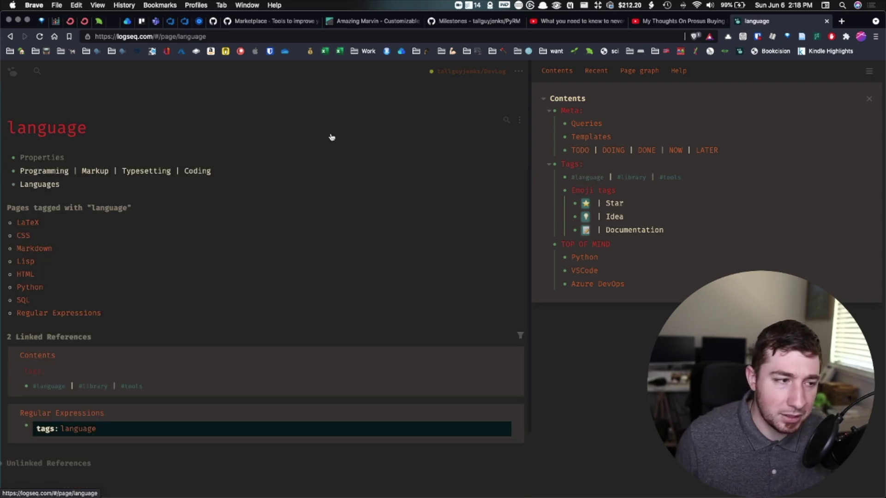
key("t")
key("r")
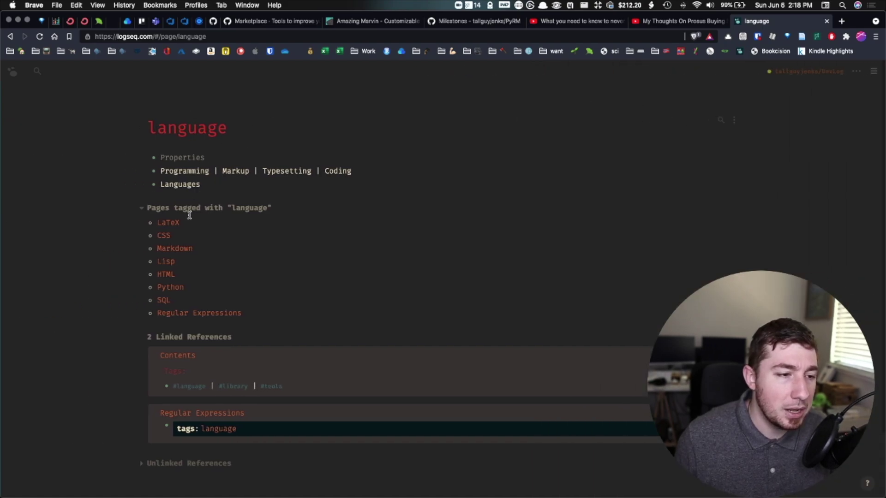
Highlight the heading of the pages tagged with "language" and reveal the source of the page's Properties block
left_click_drag(163, 207, 267, 207)
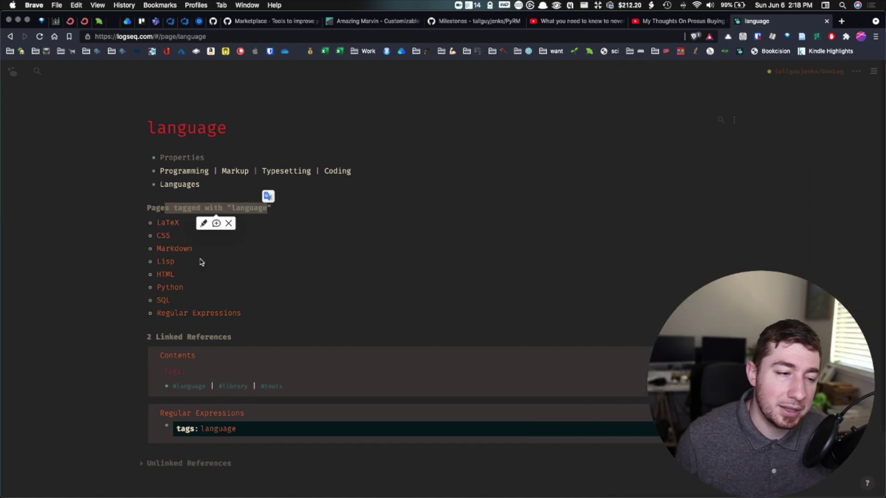
left_click(204, 209)
left_click(175, 154)
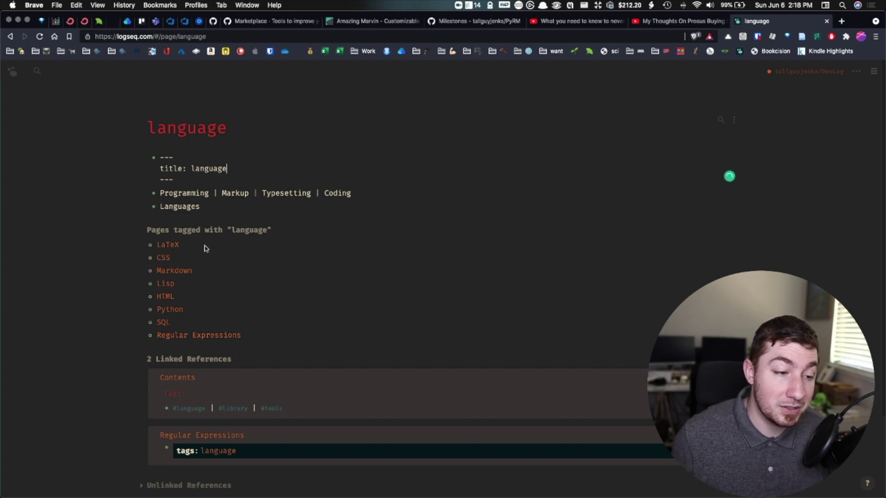
Compare the source of the language page's Properties block with the highlighted "Pages tagged with" heading and the Languages block
left_click(162, 225)
left_click_drag(215, 216, 210, 212)
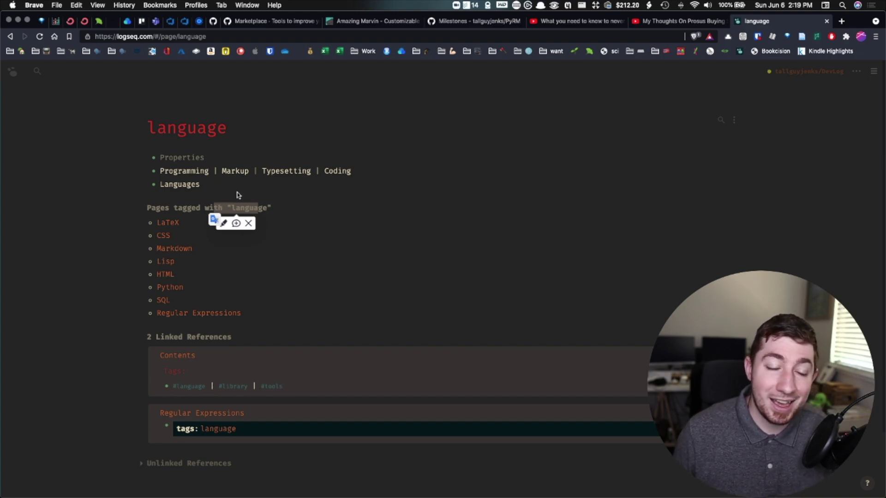
left_click(193, 157)
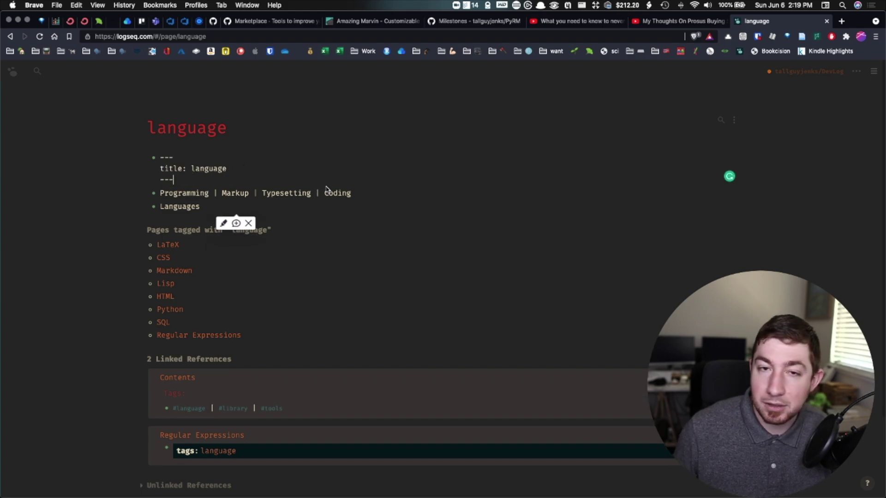
left_click(212, 230)
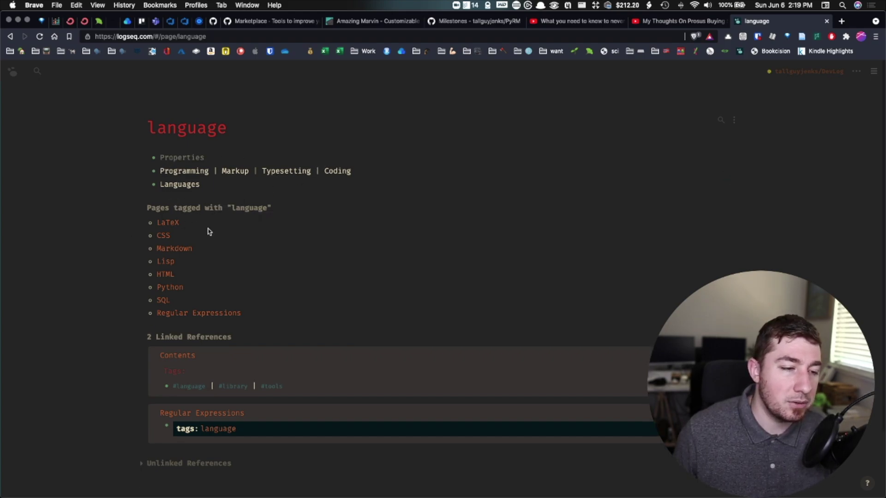
left_click_drag(160, 208, 267, 209)
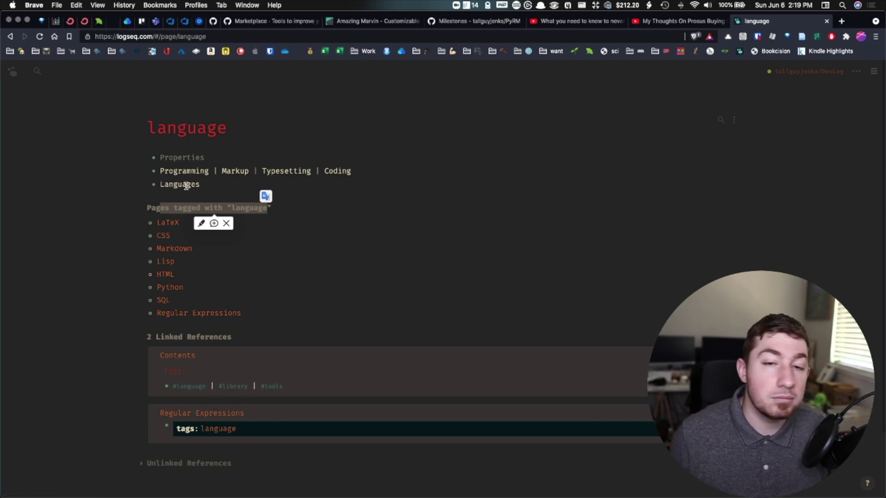
left_click(216, 183)
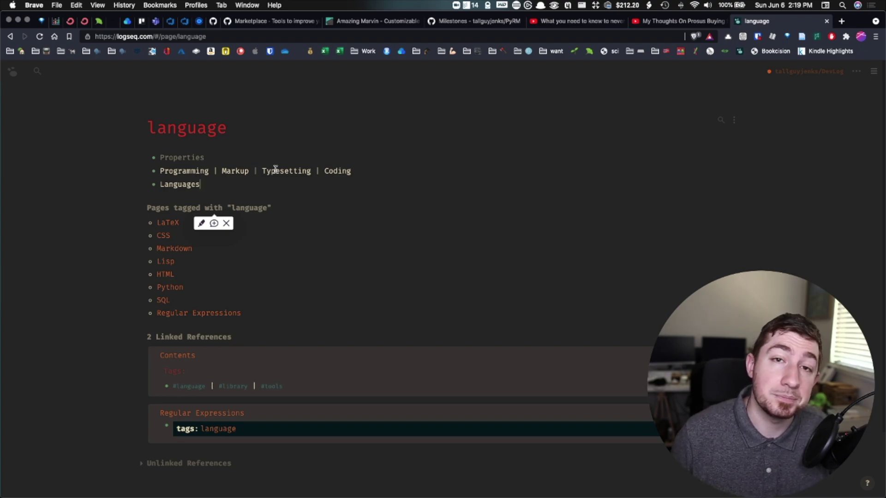
Show the recent pages in the sidebar and visit the Queries, Templates and Python pages from that list, displaying the page graph too
left_click(873, 72)
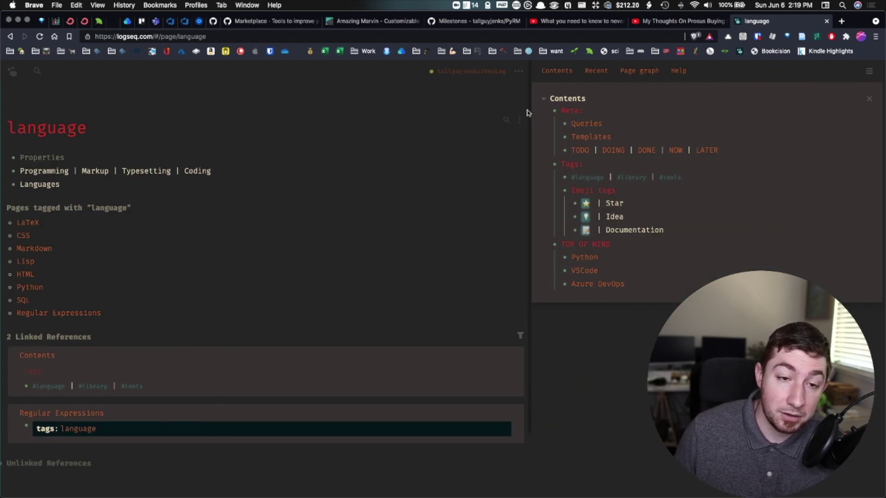
left_click(596, 72)
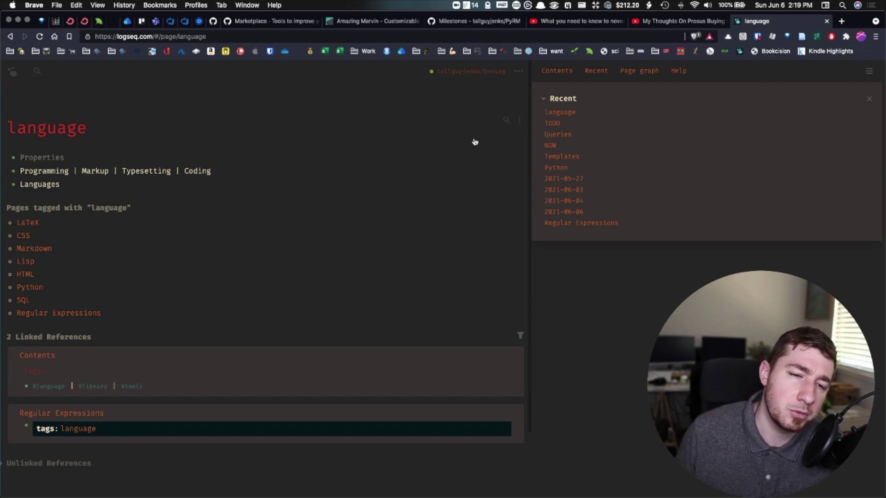
left_click(561, 137)
left_click(559, 157)
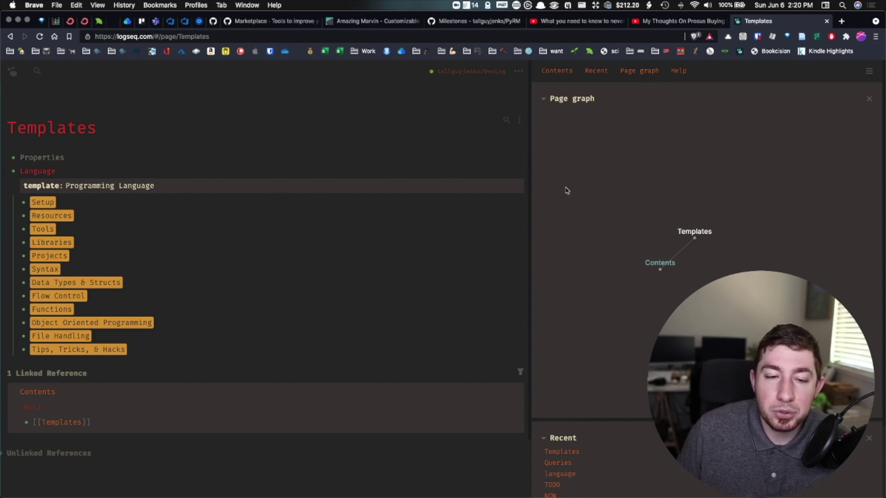
scroll(599, 318, "down", 3)
scroll(596, 465, "down", 3)
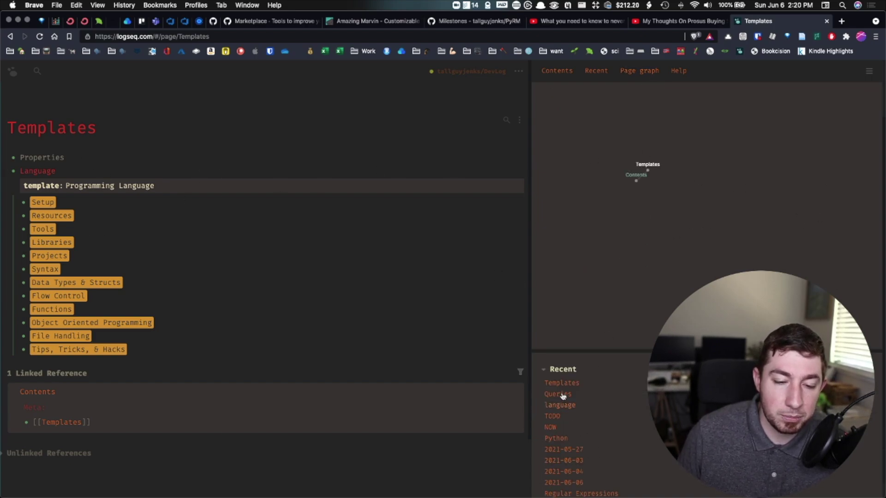
left_click(562, 438)
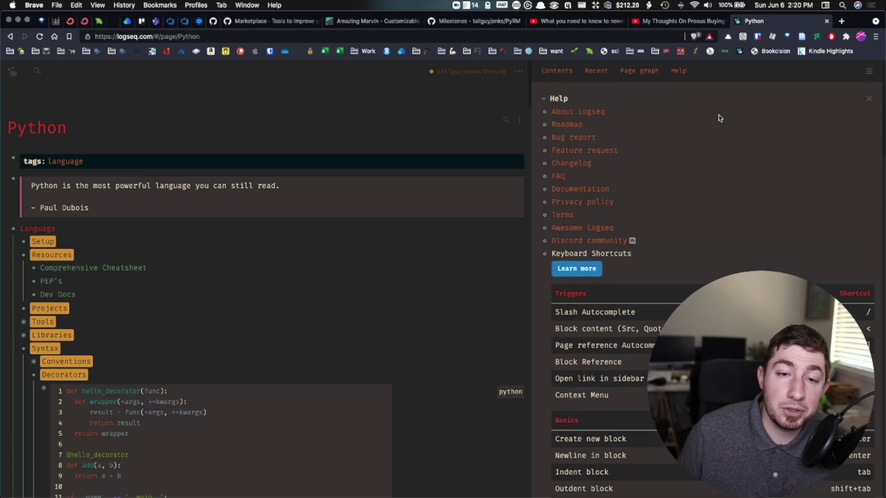
Look through the Help's keyboard shortcuts and its Markdown and Org mode syntax, and close the Help and the sidebar
scroll(733, 188, "down", 20)
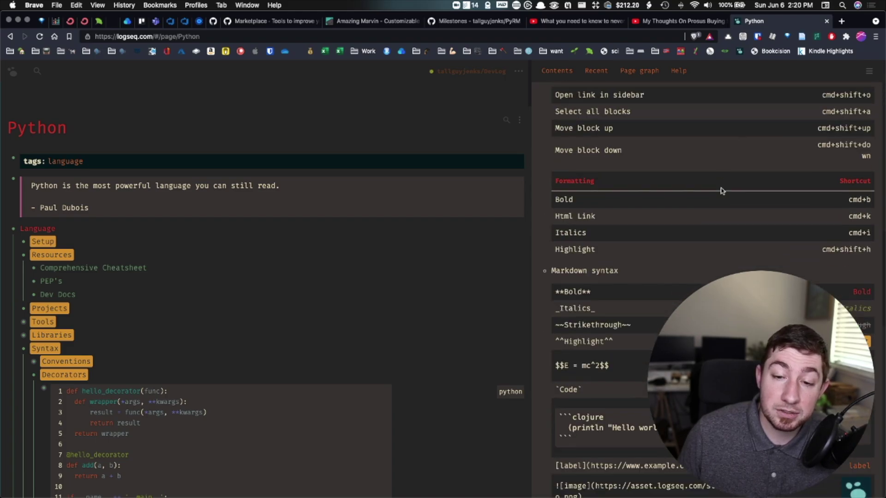
scroll(734, 188, "down", 5)
scroll(738, 175, "up", 10)
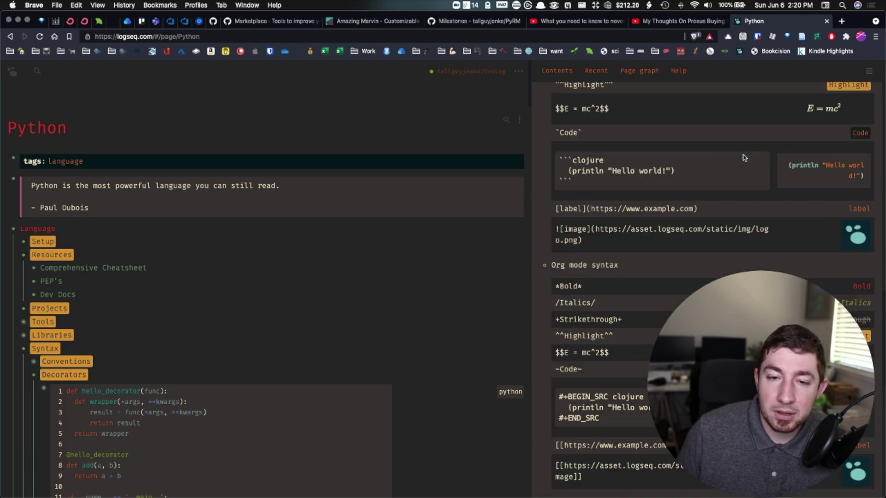
scroll(748, 193, "up", 10)
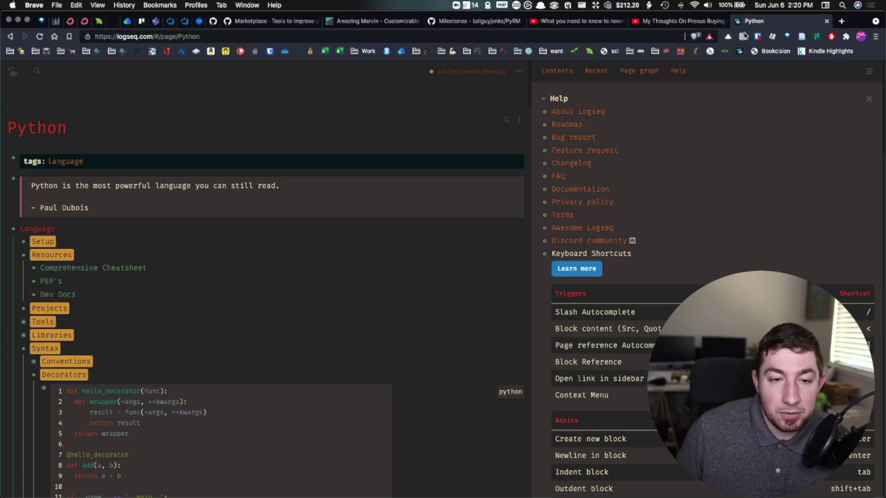
left_click(869, 99)
left_click(867, 71)
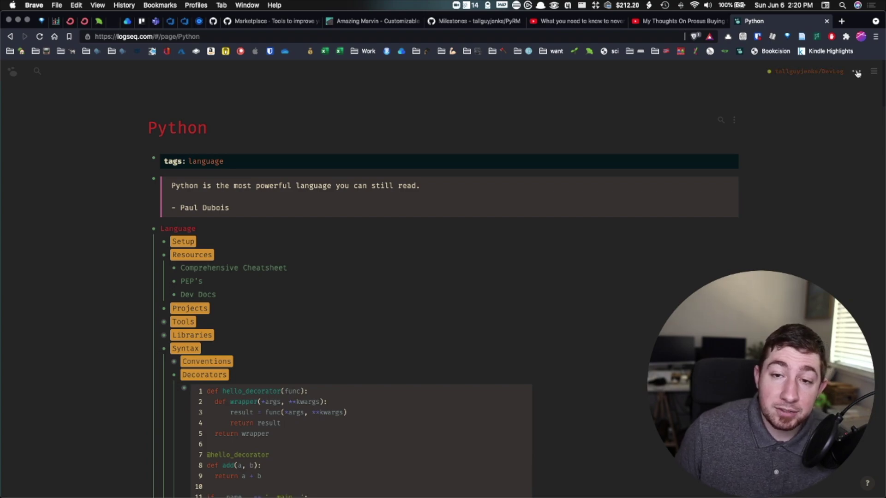
Open the full graph view and examine how the Python, language and Contents nodes connect to other pages
left_click(856, 72)
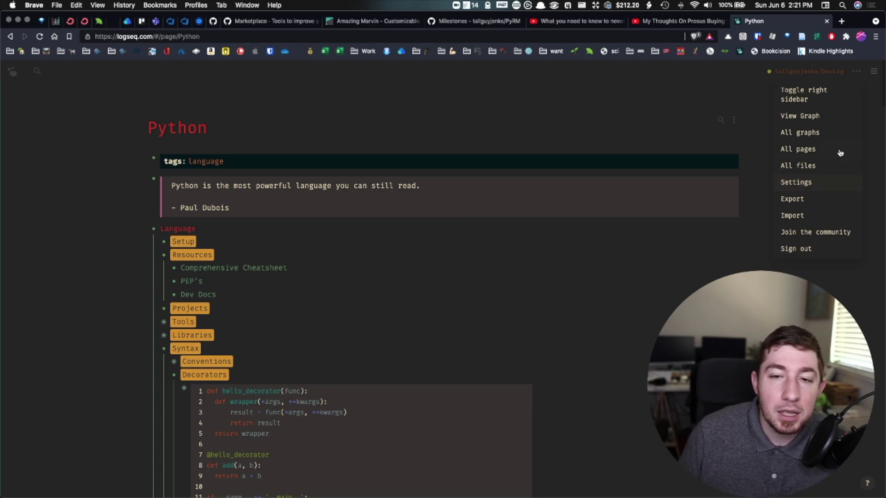
left_click(808, 119)
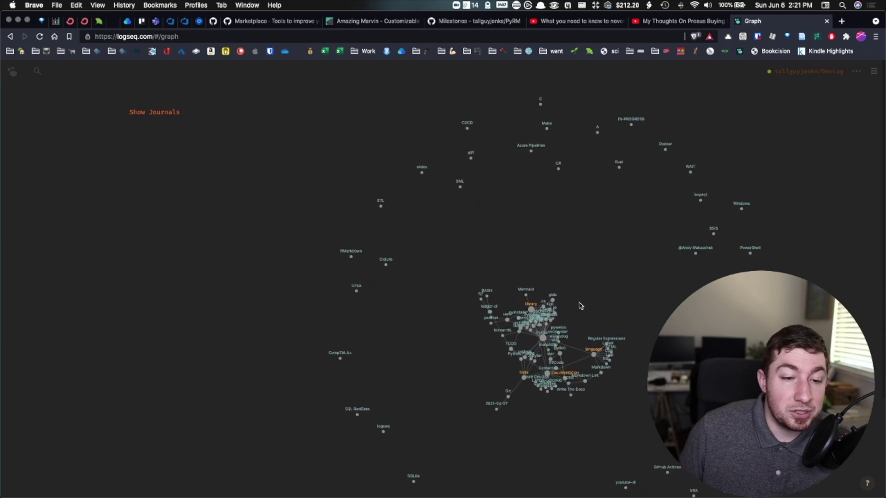
scroll(581, 306, "up", 10)
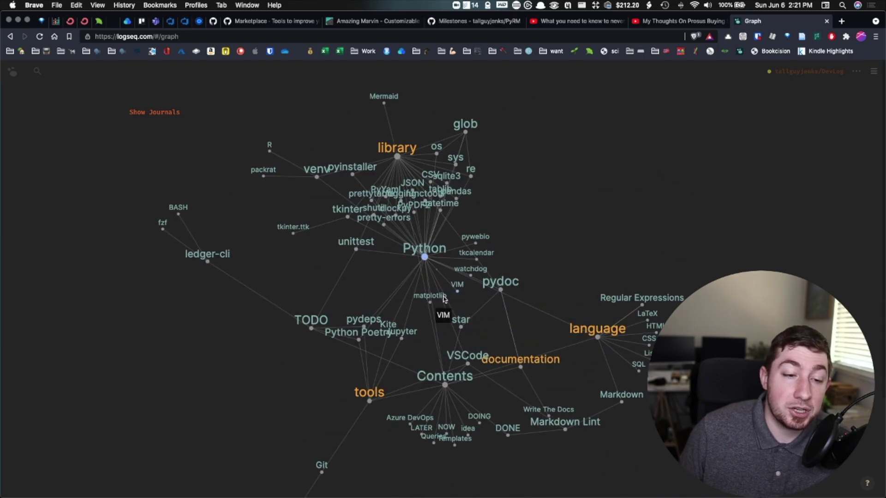
scroll(443, 299, "down", 6)
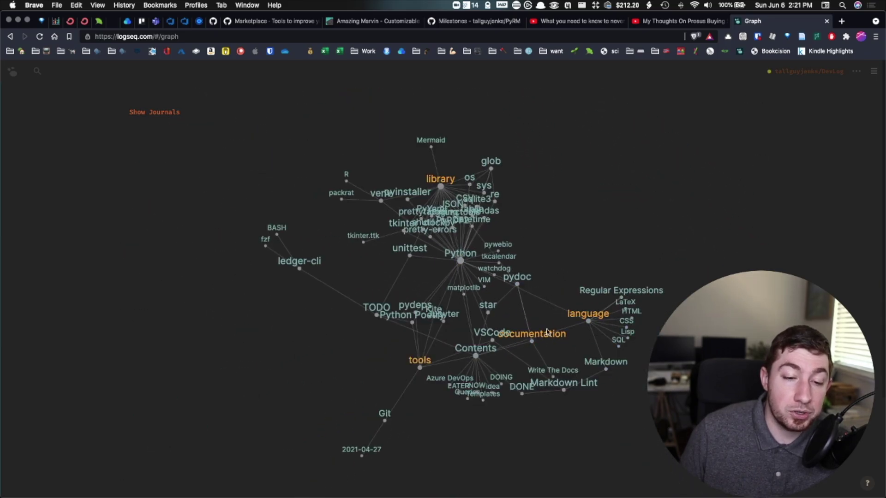
left_click_drag(577, 263, 604, 245)
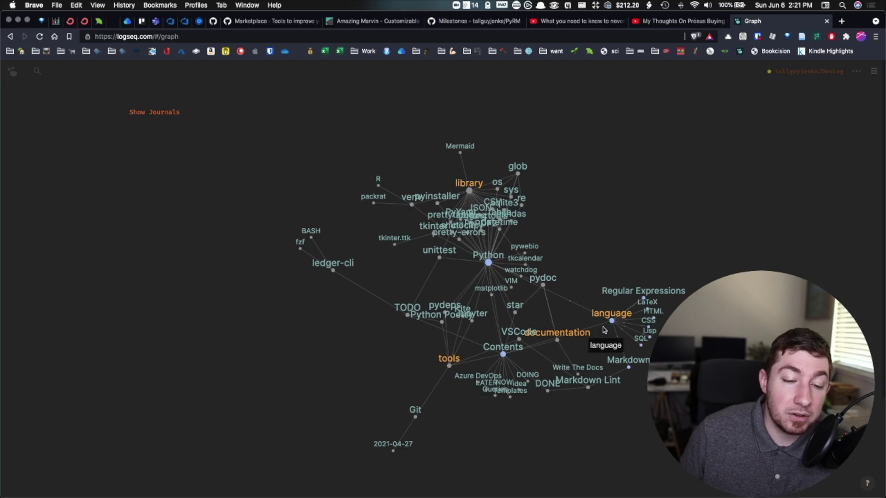
scroll(488, 256, "up", 5)
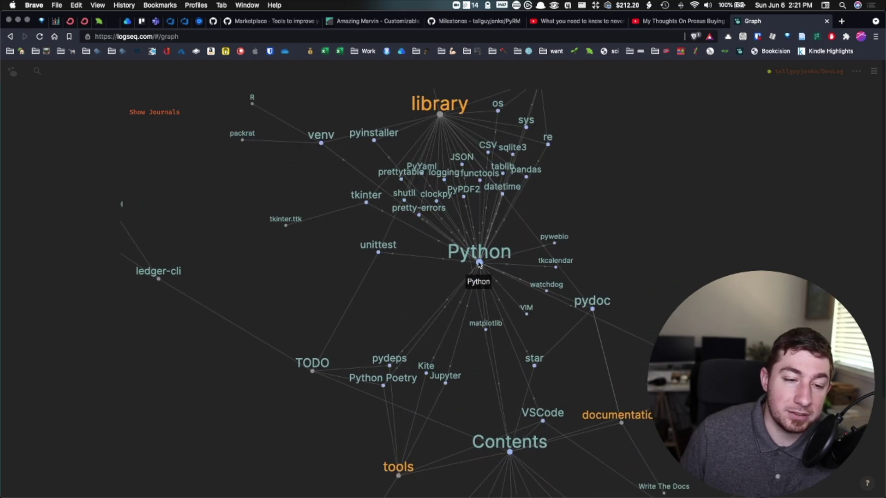
scroll(479, 262, "down", 5)
scroll(480, 262, "down", 10)
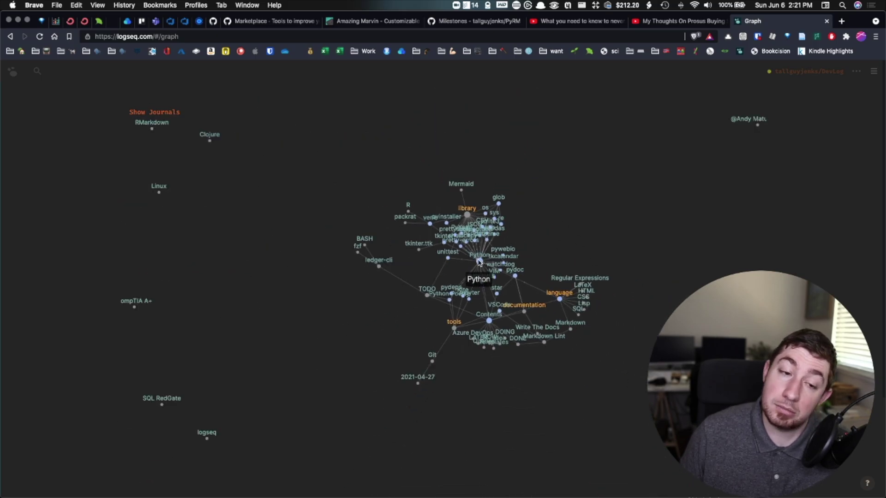
left_click_drag(561, 181, 541, 229)
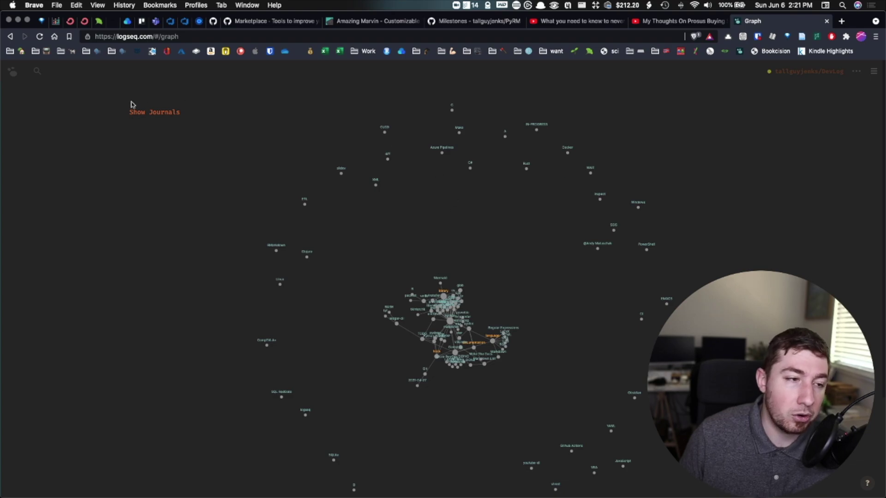
Include the journals in the graph and examine their links at several scales, pulling the Azure DevOps node away from the cluster
left_click(152, 113)
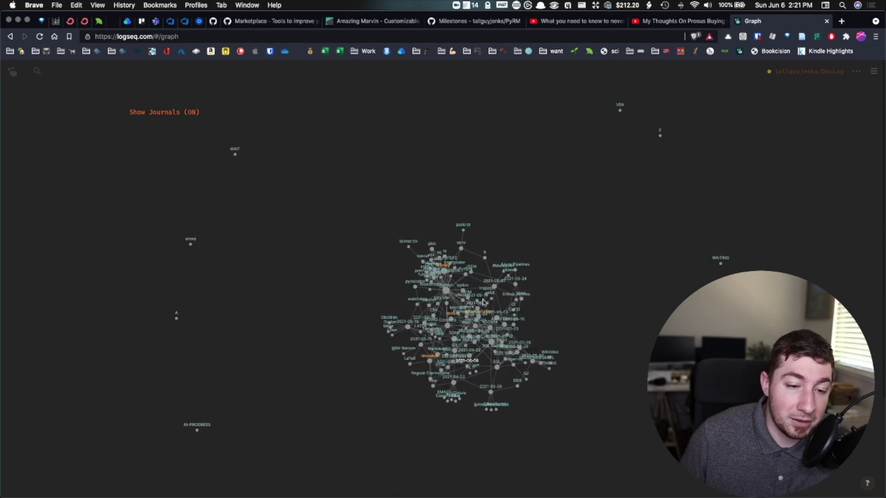
scroll(530, 323, "up", 5)
scroll(535, 305, "down", 10)
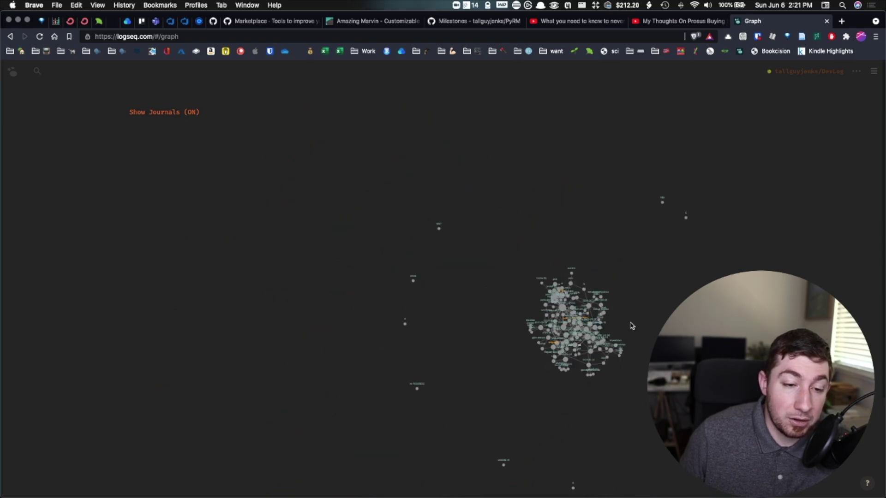
scroll(540, 253, "up", 5)
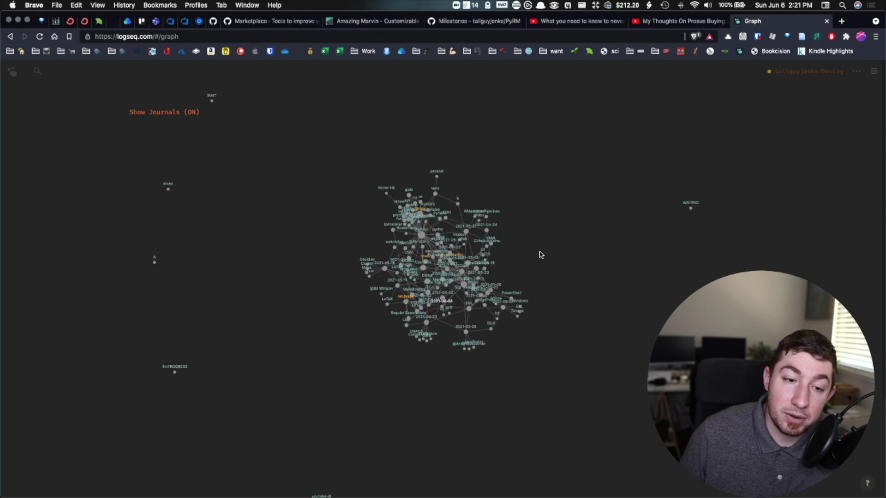
scroll(442, 277, "up", 3)
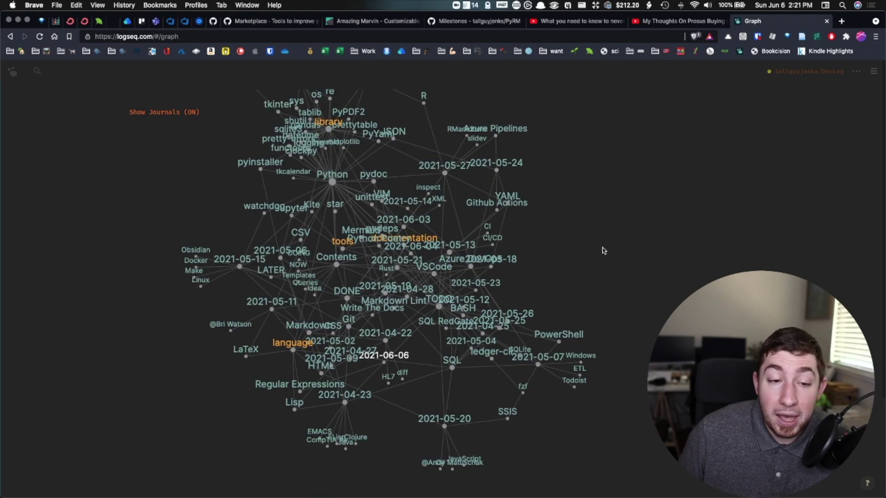
scroll(603, 251, "up", 3)
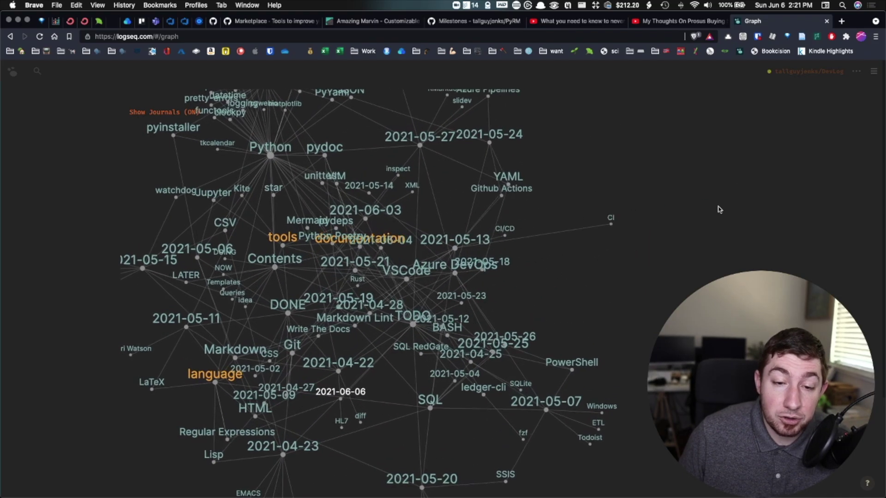
left_click_drag(492, 249, 844, 226)
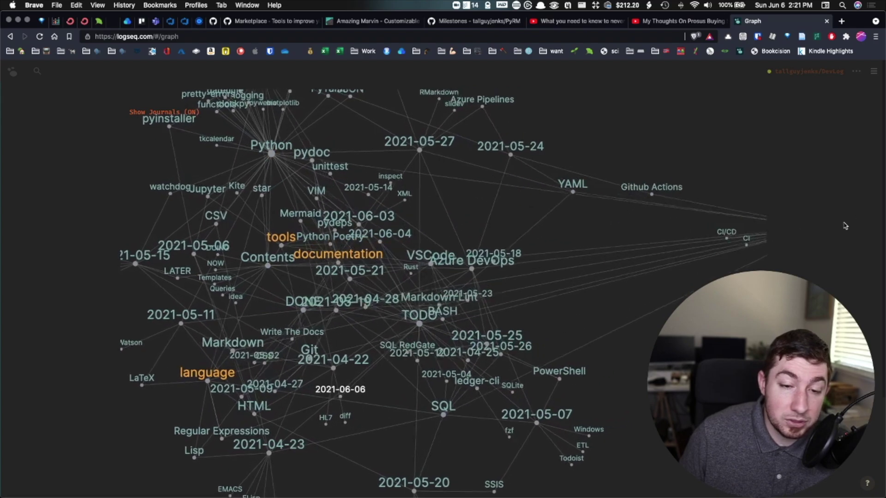
scroll(486, 261, "down", 2)
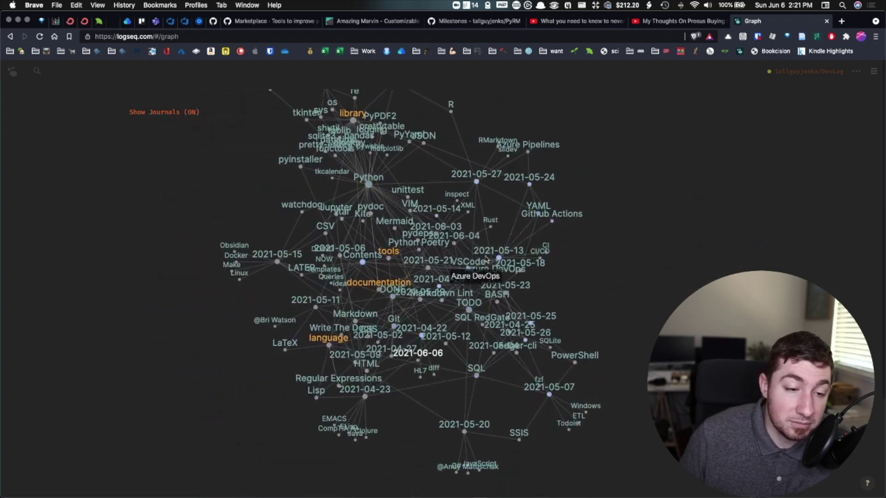
scroll(486, 260, "down", 5)
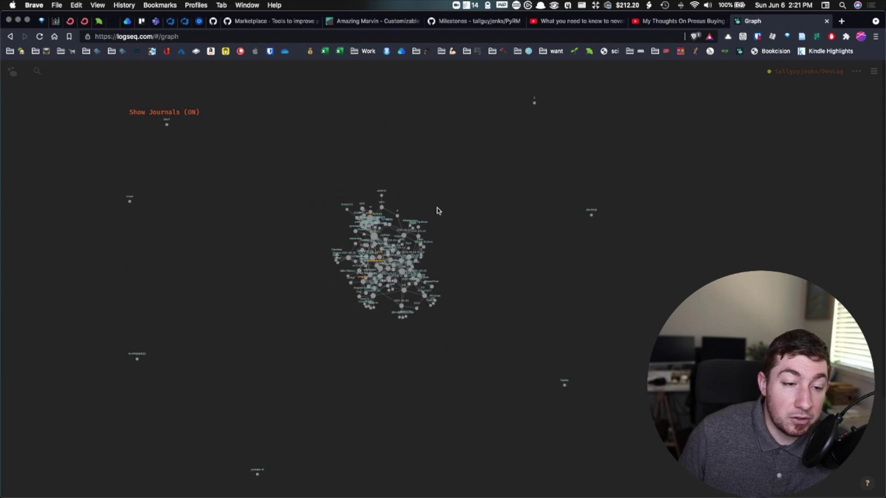
scroll(438, 212, "up", 5)
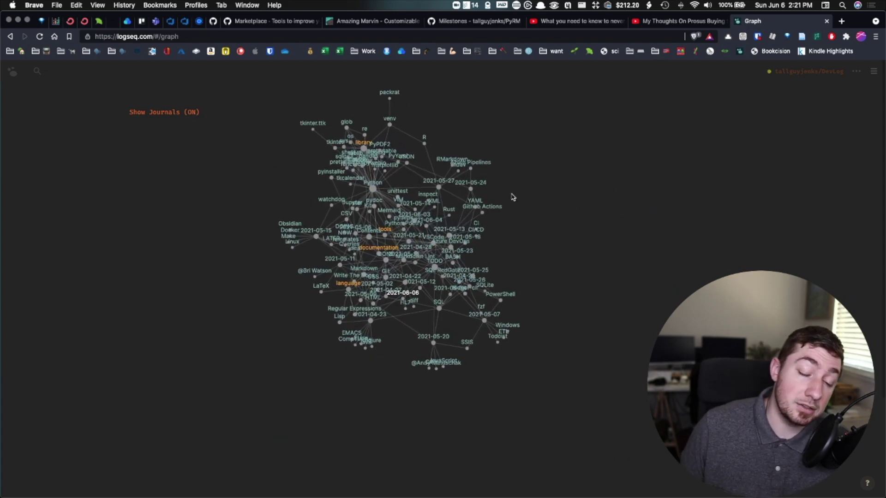
Exclude the journals from the graph and return to the journal home page
left_click(167, 112)
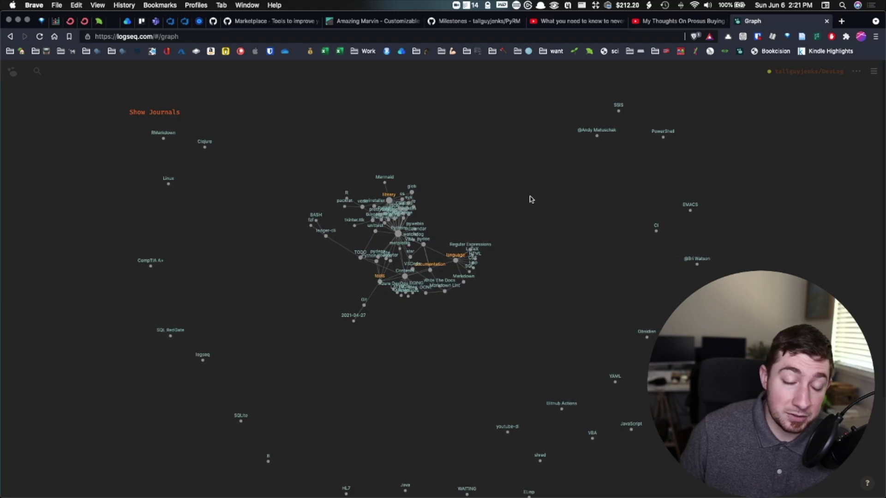
left_click(39, 70)
left_click(13, 72)
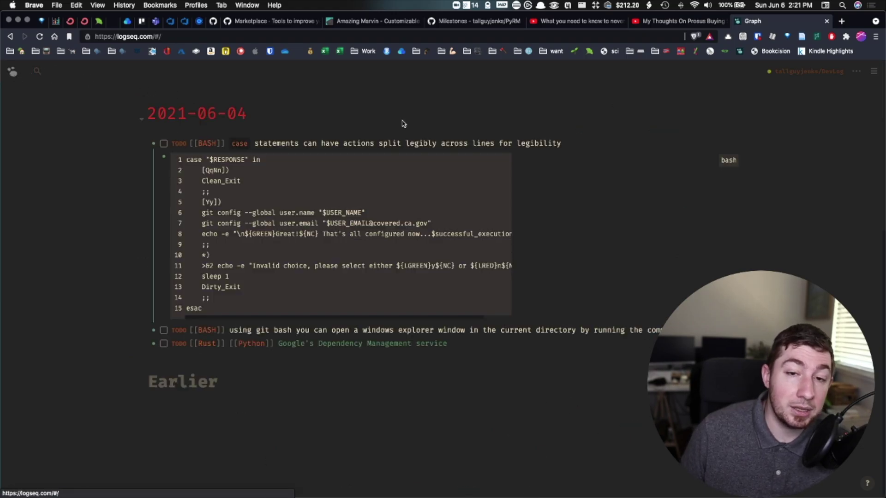